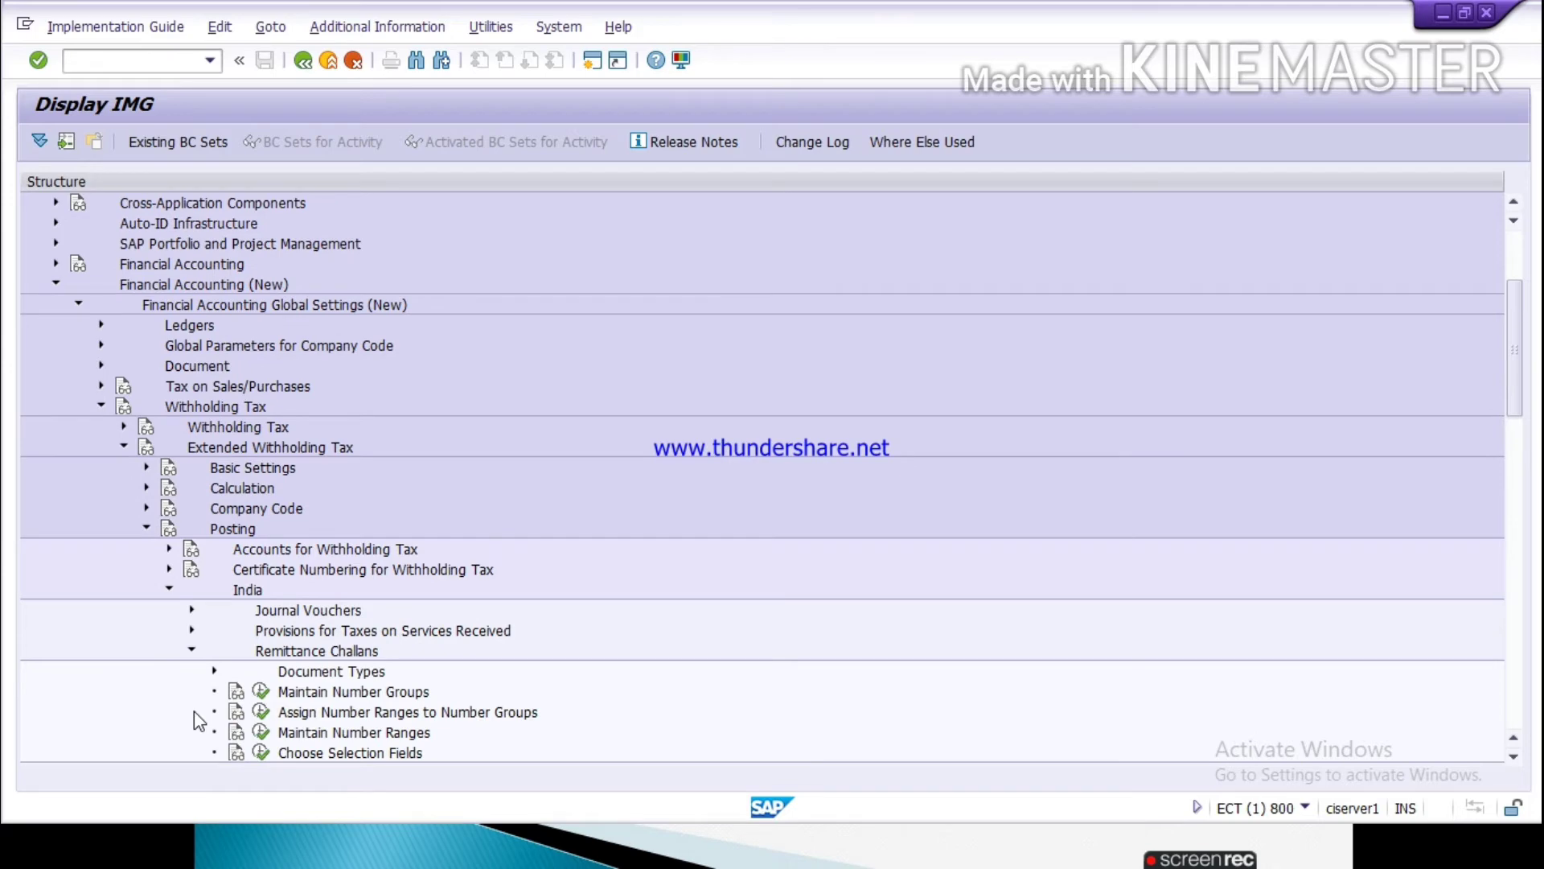
# Step: Open Maintain Number Groups for remittance challans and start a new entry with company code TATA
pyautogui.click(261, 693)
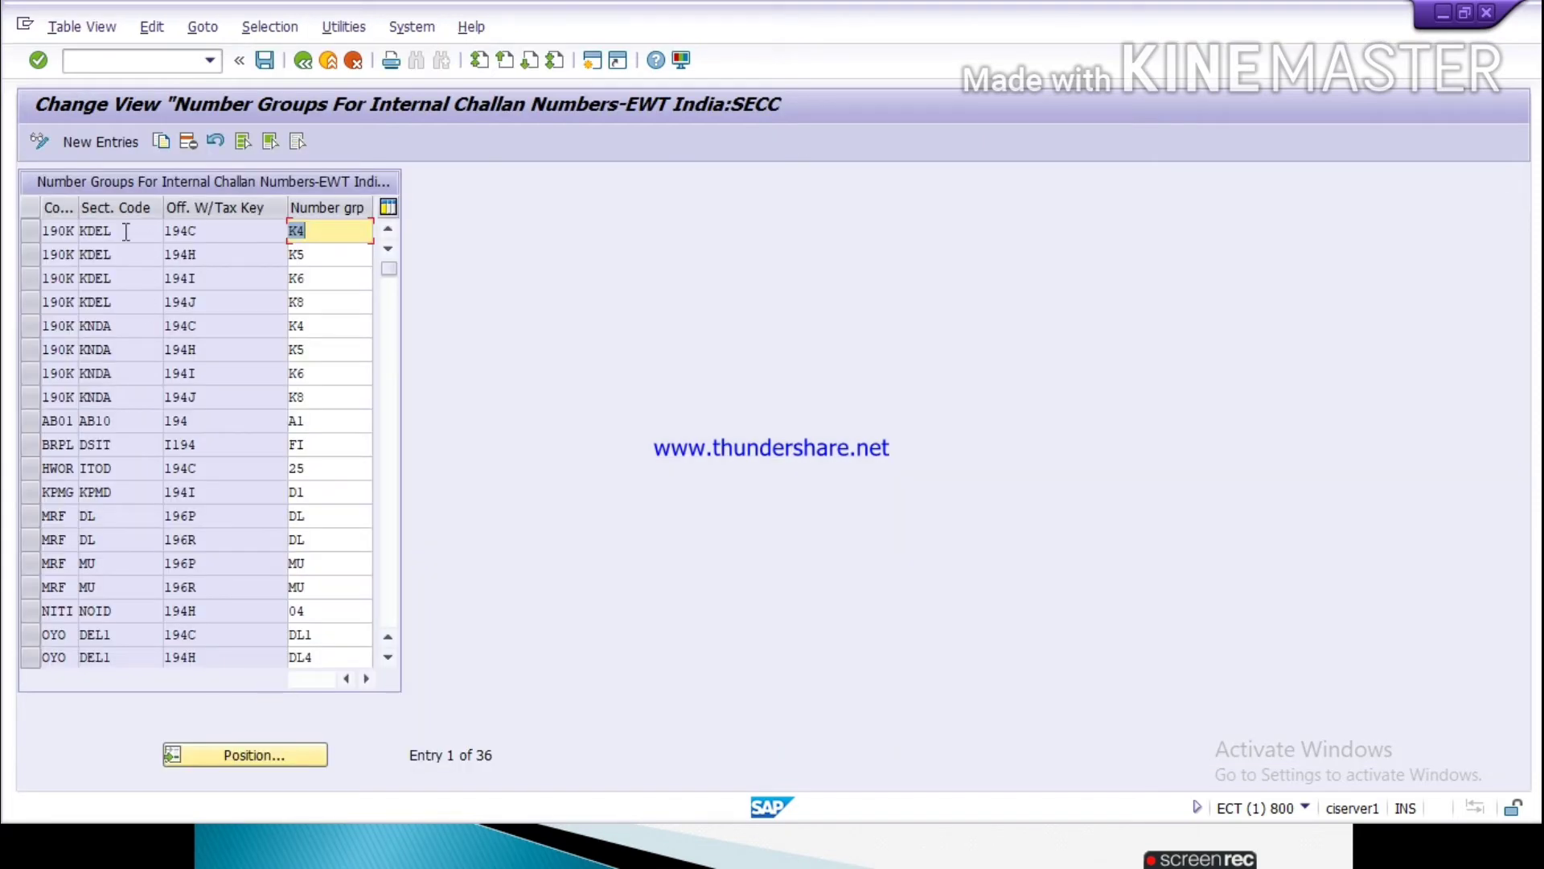
pyautogui.click(88, 142)
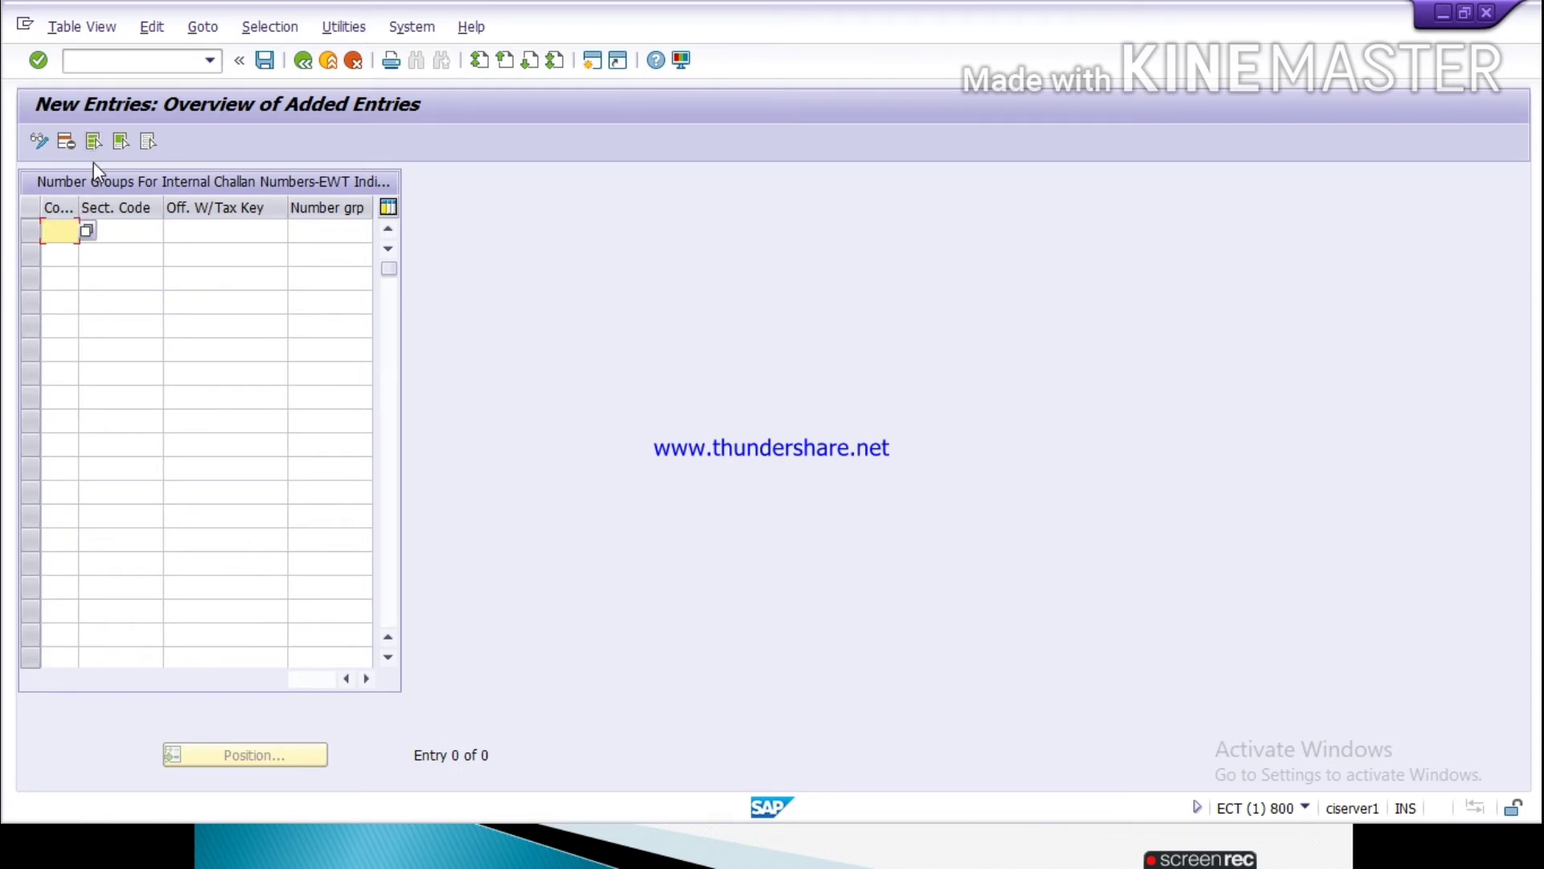
pyautogui.write('TATA')
pyautogui.press('Tab')
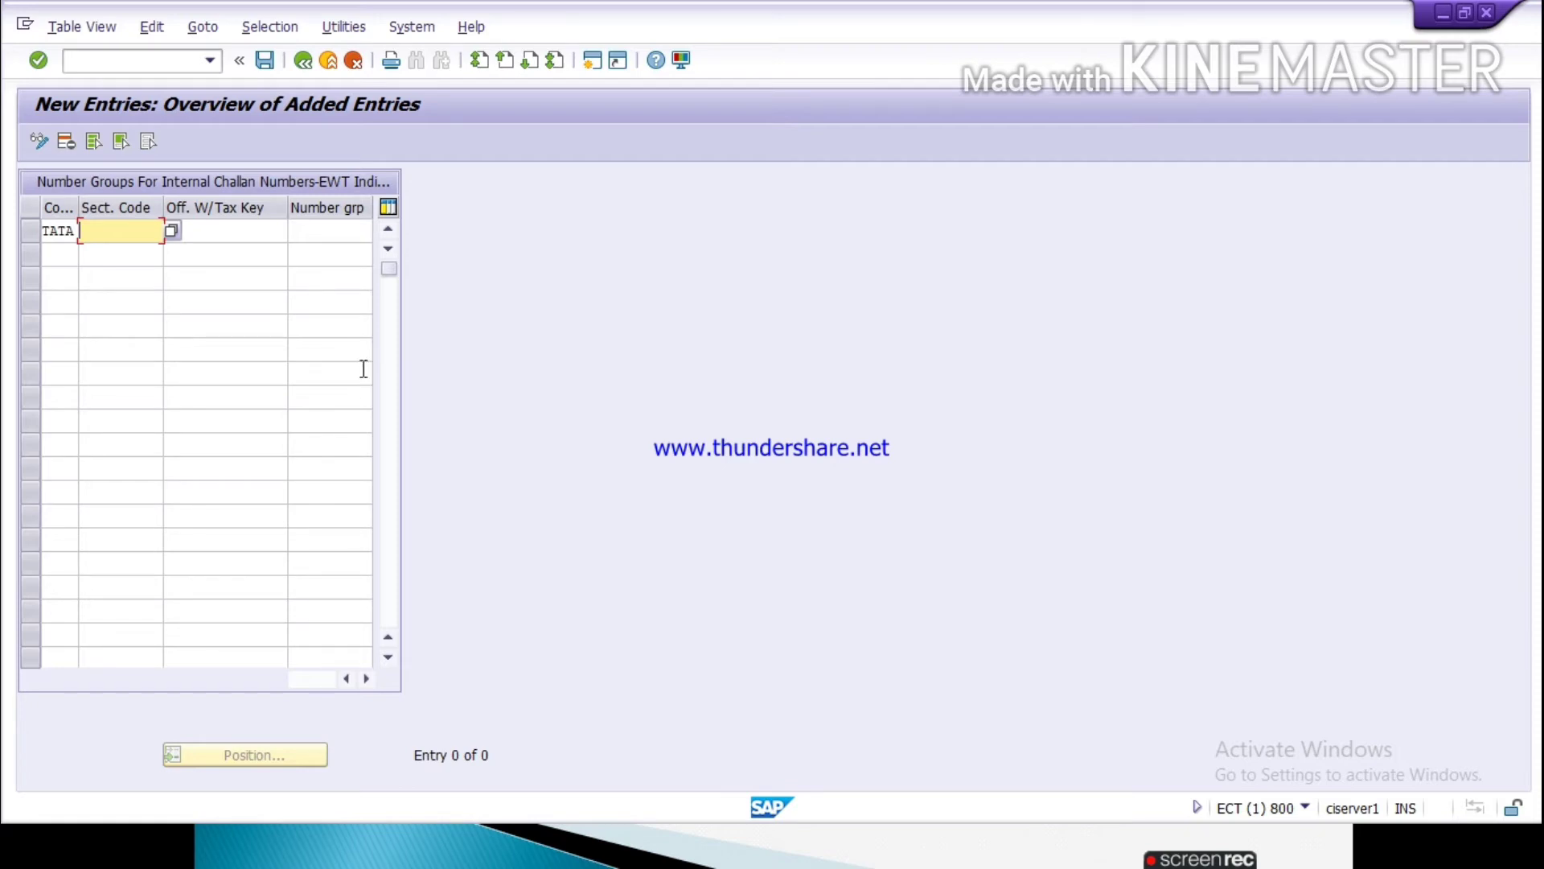
# Step: Look up the section code in the TATA TDS 194C configuration sheet in Excel and return to the SAP entry
pyautogui.hotkey('alt', 'Tab')
pyautogui.hotkey('alt', 'Tab')
pyautogui.hotkey('alt', 'Tab')
pyautogui.hotkey('alt', 'Tab')
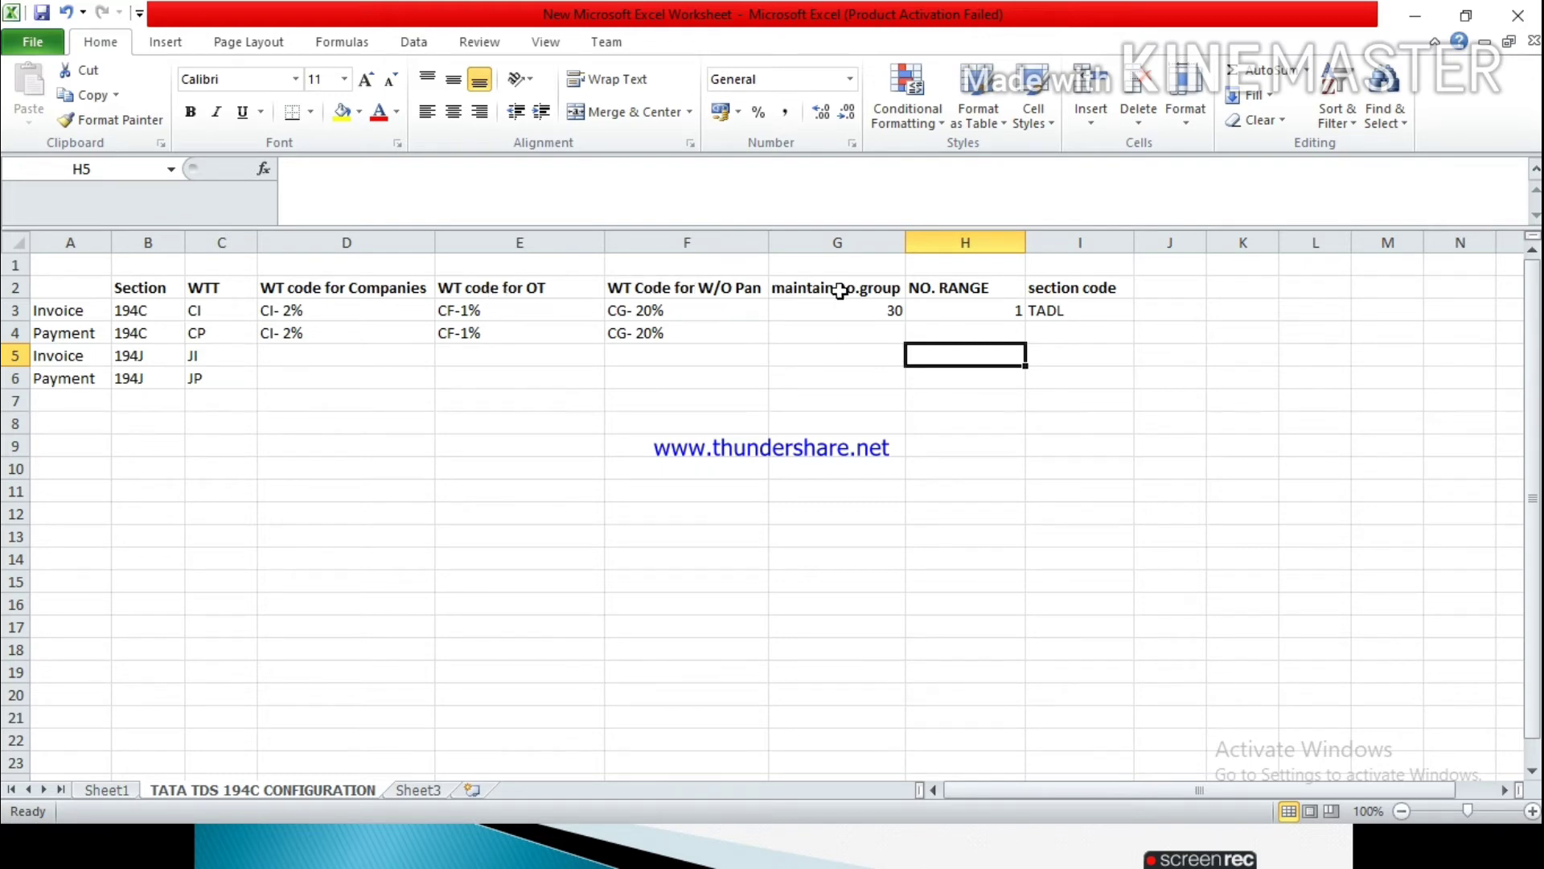
pyautogui.click(1095, 293)
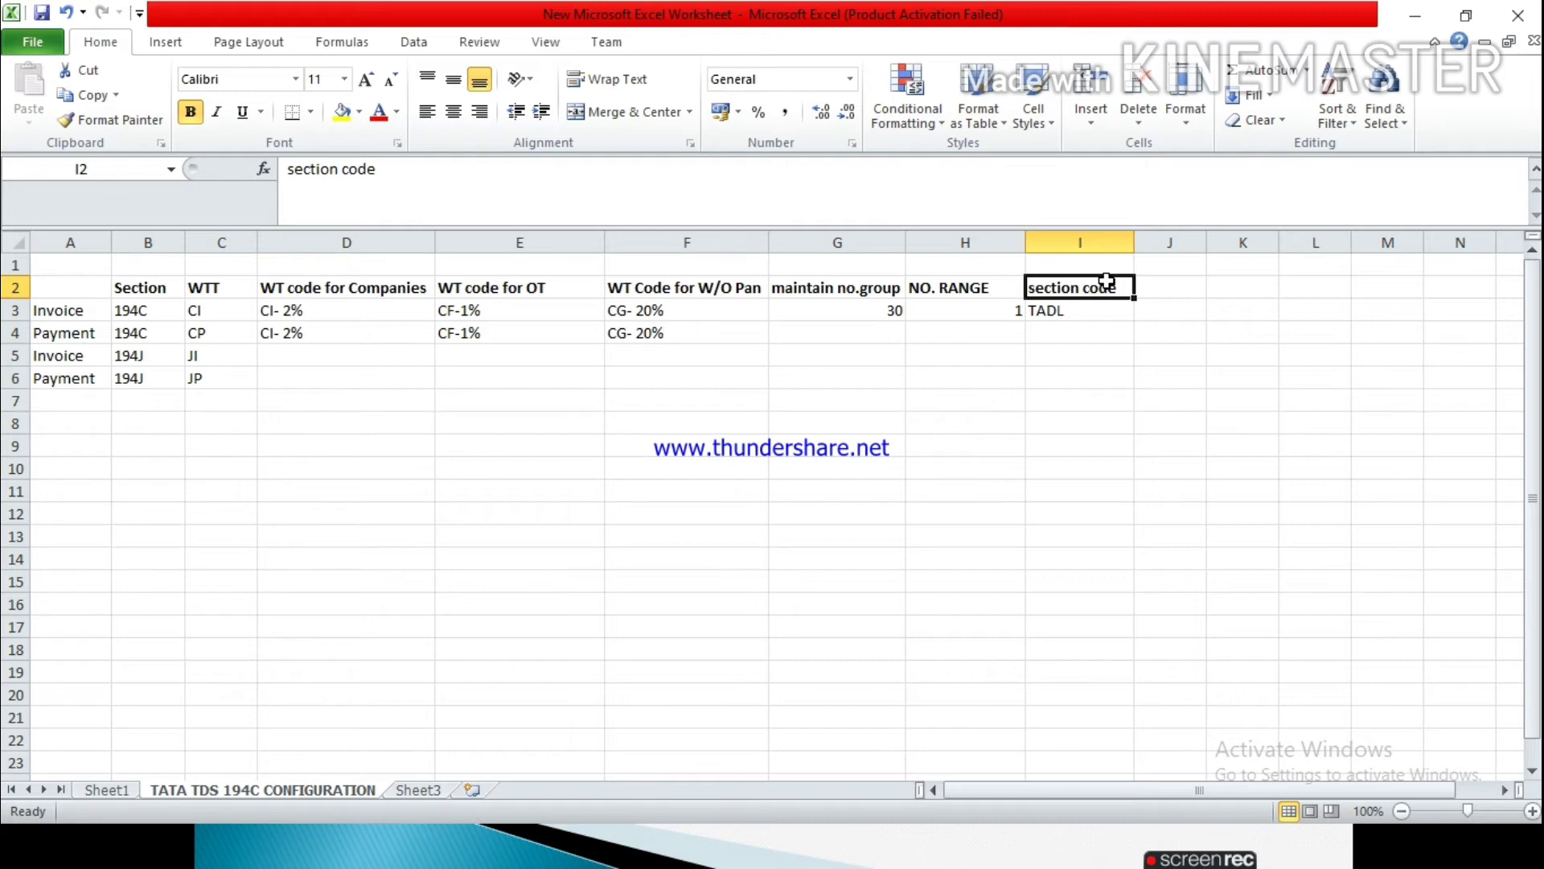
pyautogui.click(1097, 308)
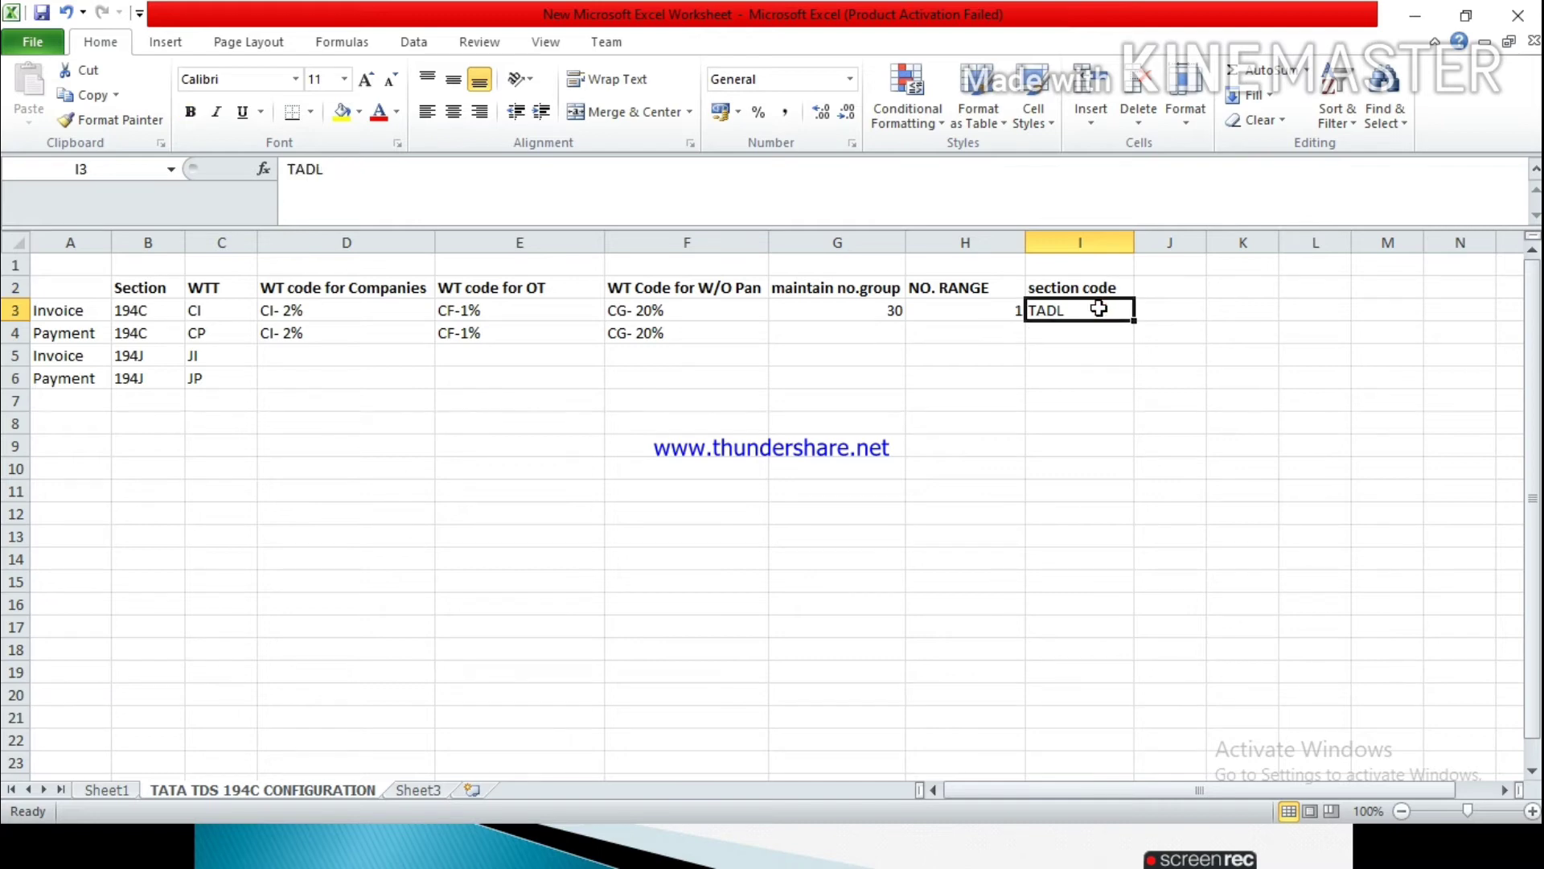
pyautogui.press('alt')
pyautogui.hotkey('alt', 'Tab')
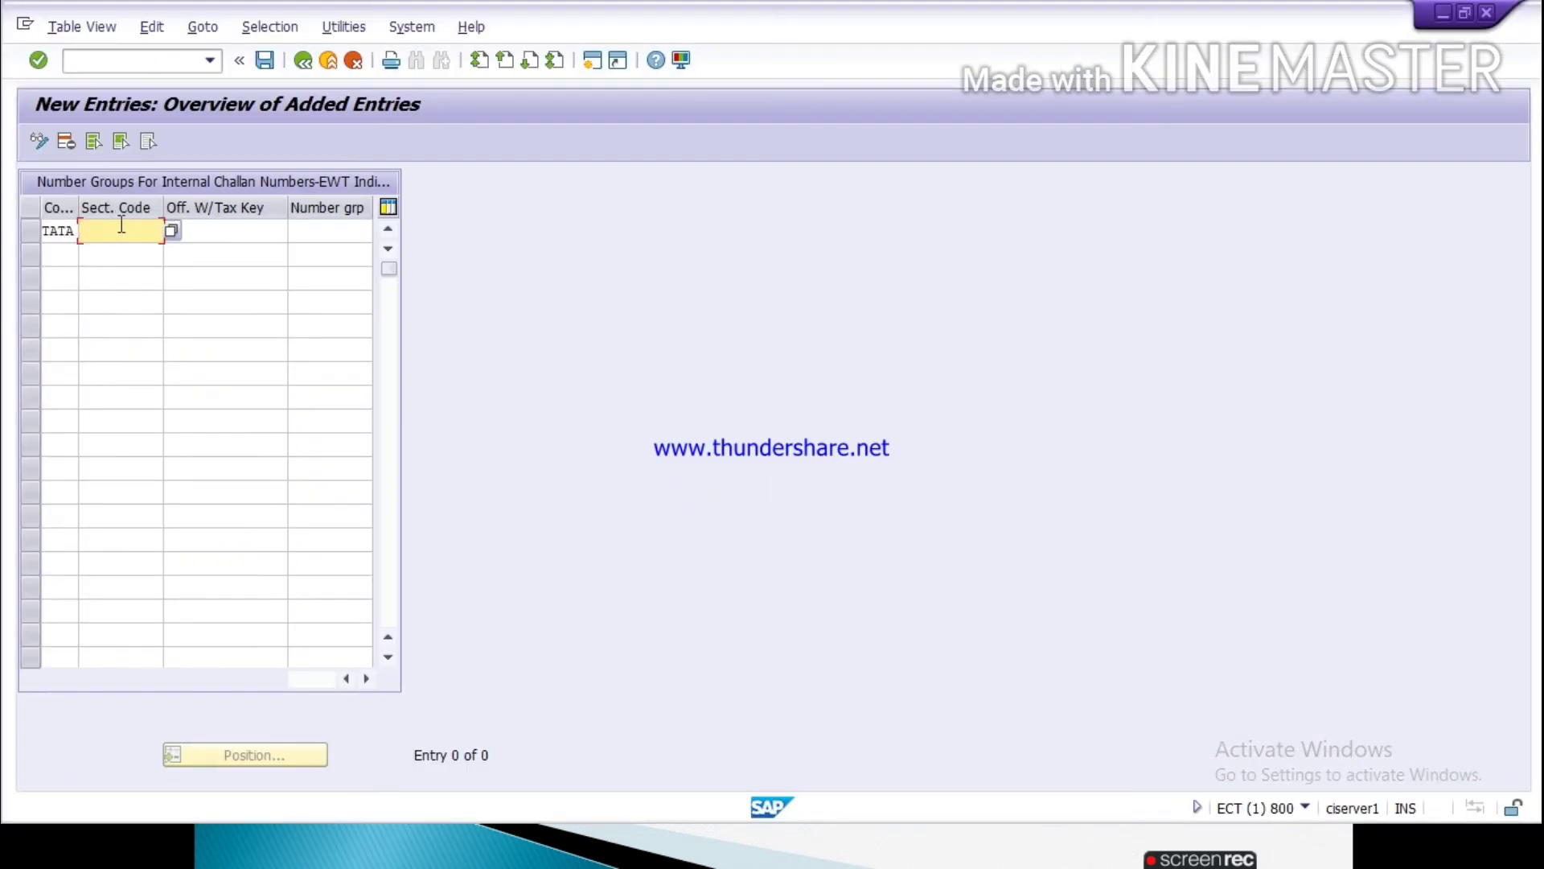
# Step: Fill the TATA number group entry with section code TADL, official withholding tax key 194C and number group 30
pyautogui.press('F4')
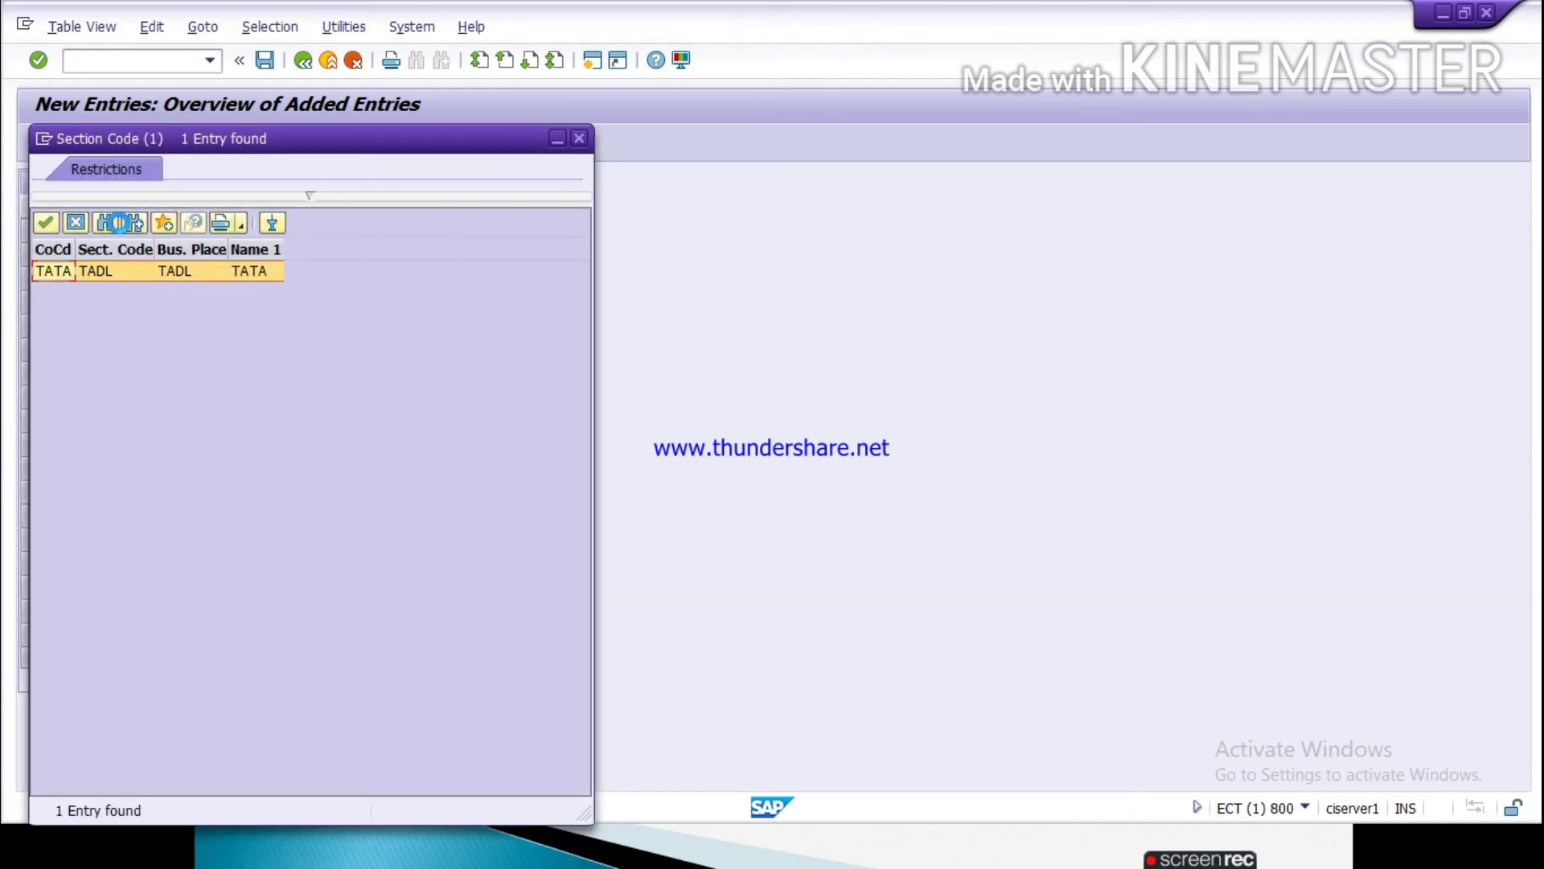
pyautogui.doubleClick(129, 273)
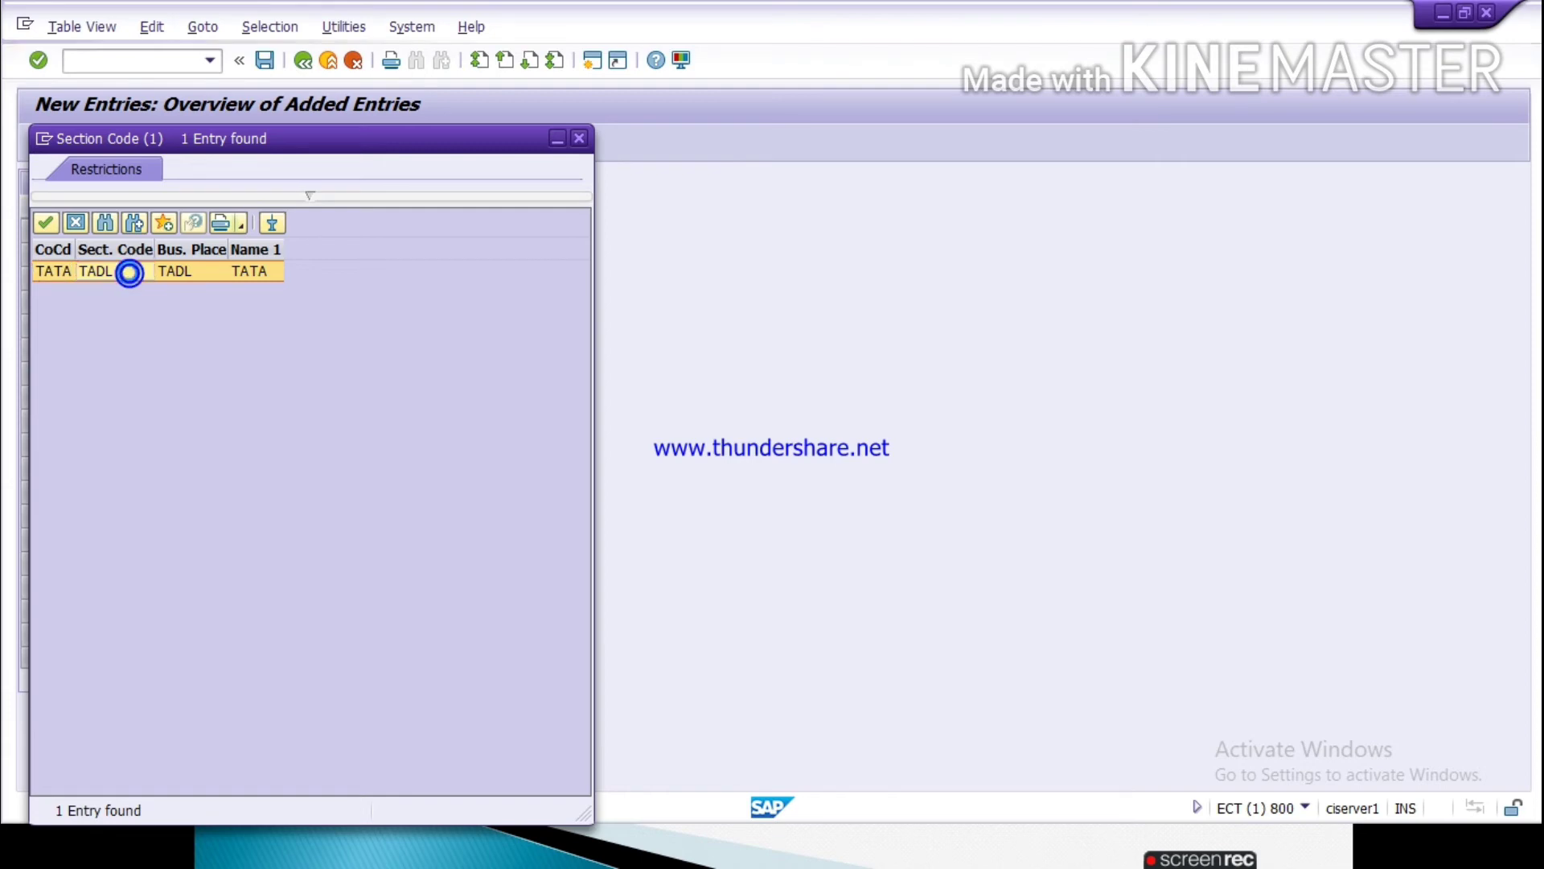
pyautogui.press('Tab')
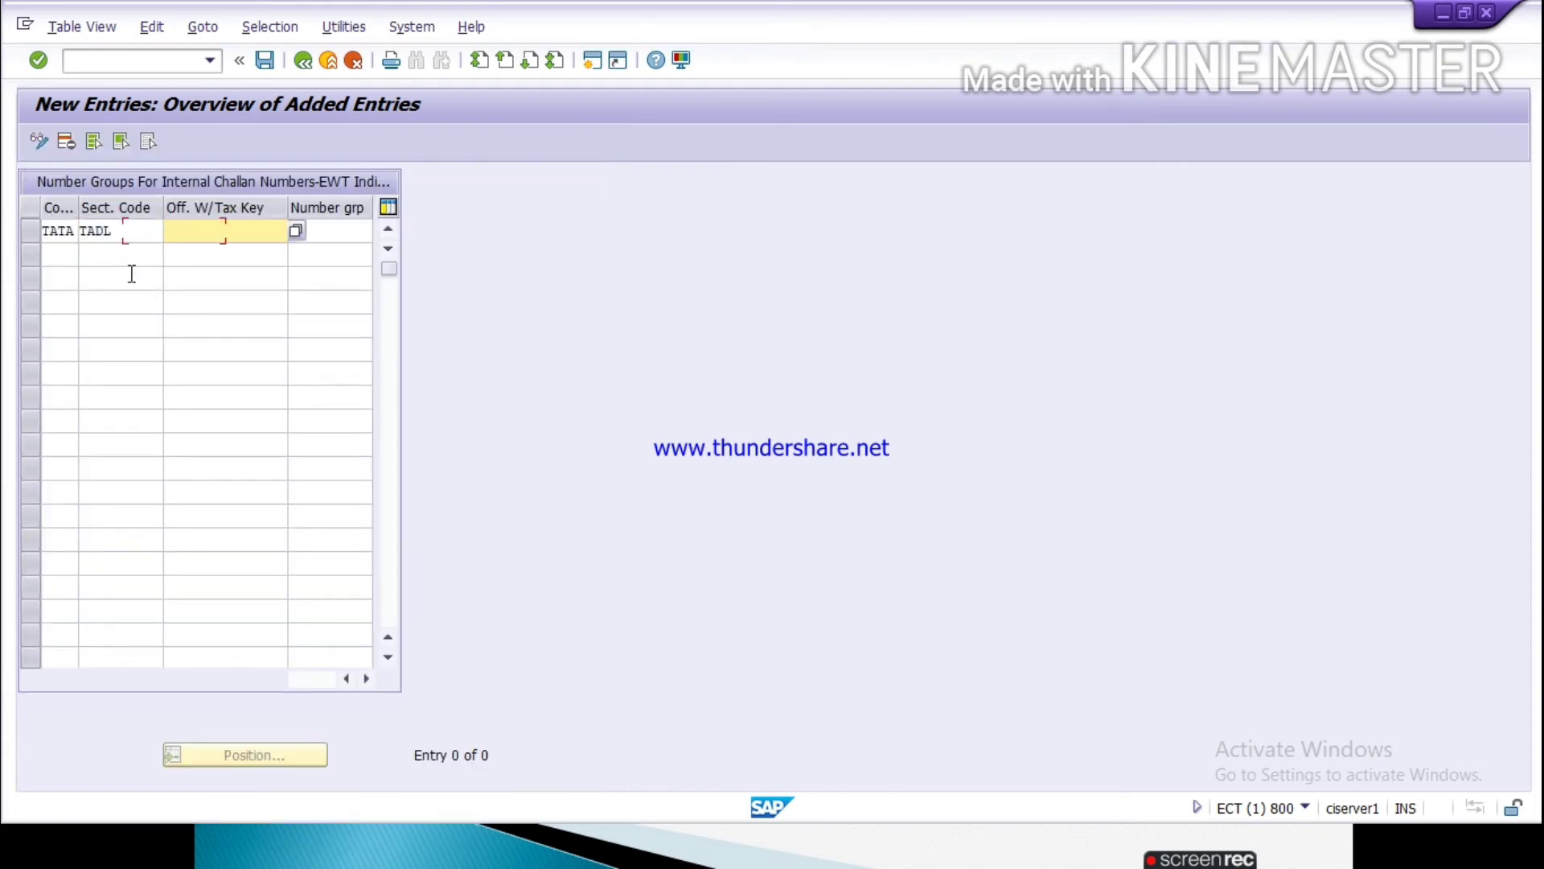
pyautogui.write('1')
pyautogui.press('Down')
pyautogui.press('Return')
pyautogui.press('Tab')
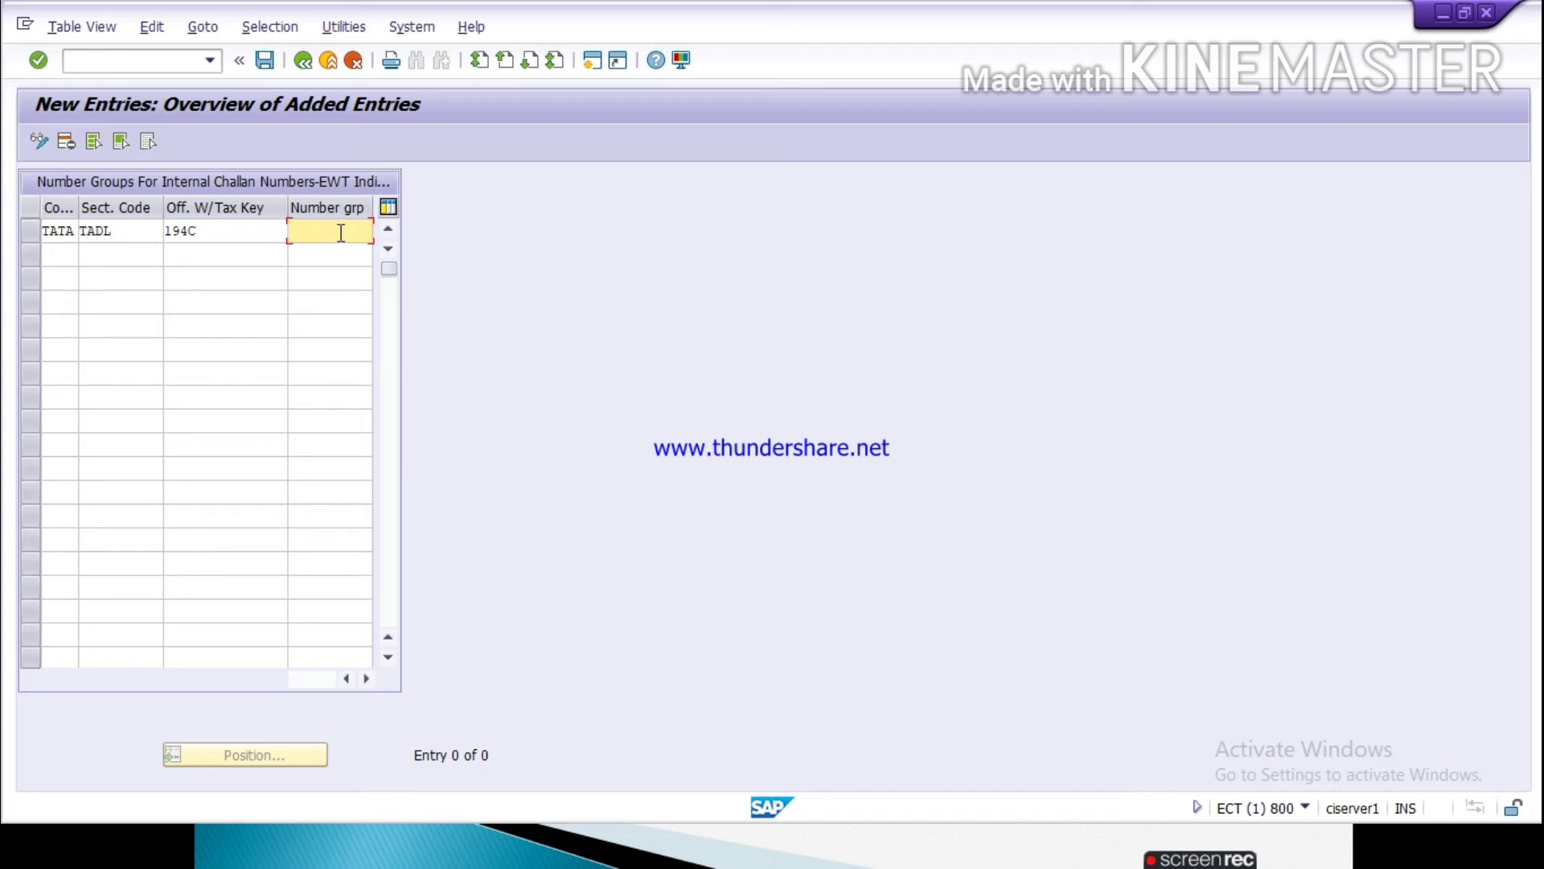
pyautogui.write('30')
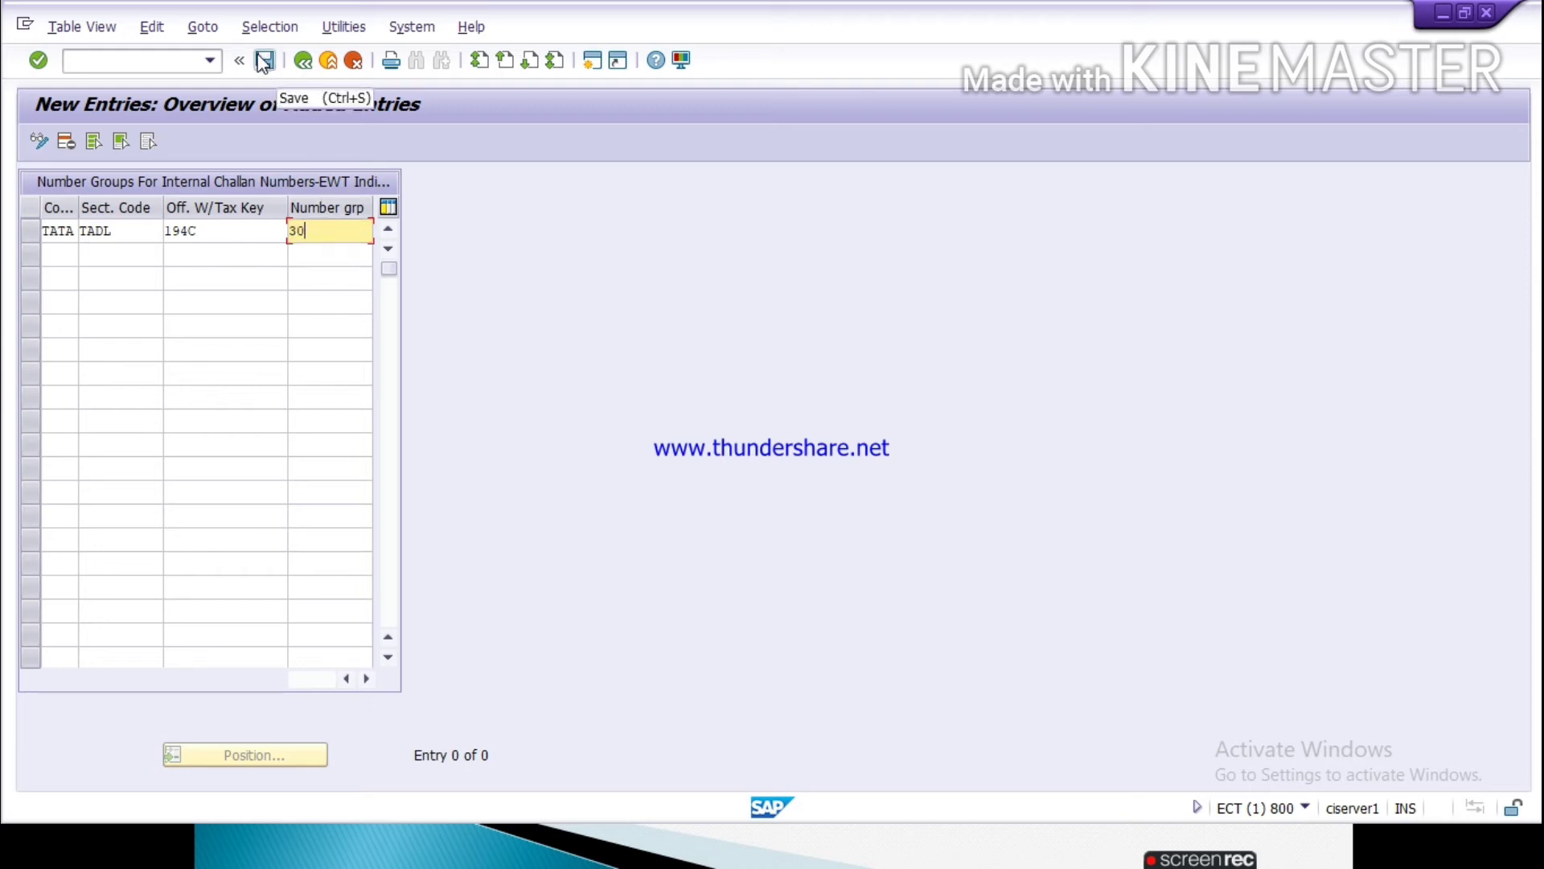
# Step: Review the Assign Number Ranges to Number Groups notes in the PowerPoint slide show and switch to the other SAP session
pyautogui.hotkey('alt', 'Tab')
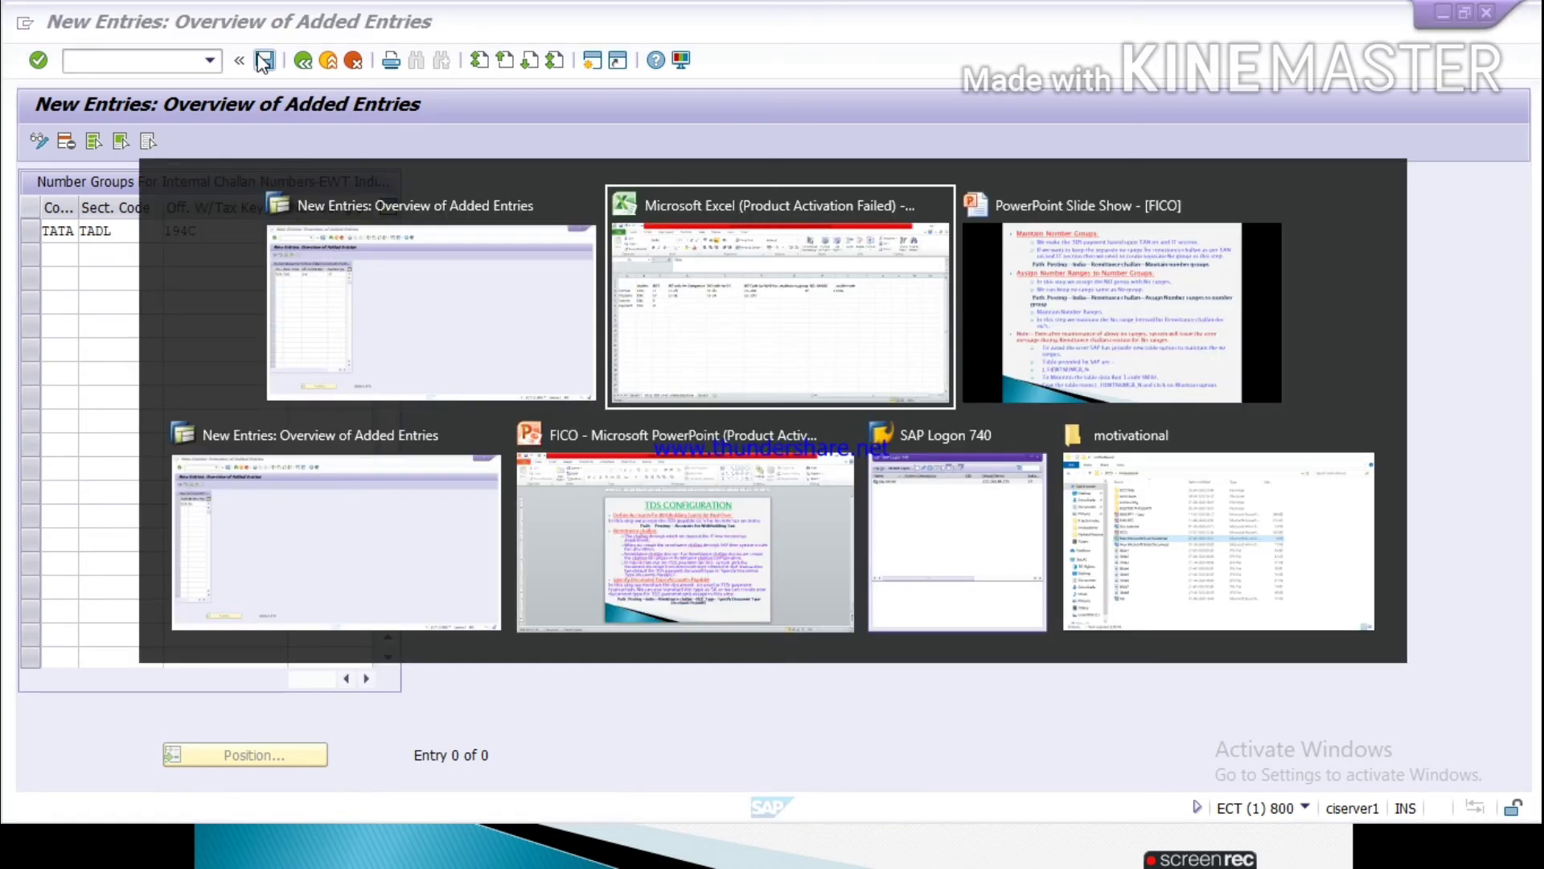
pyautogui.hotkey('alt', 'Tab')
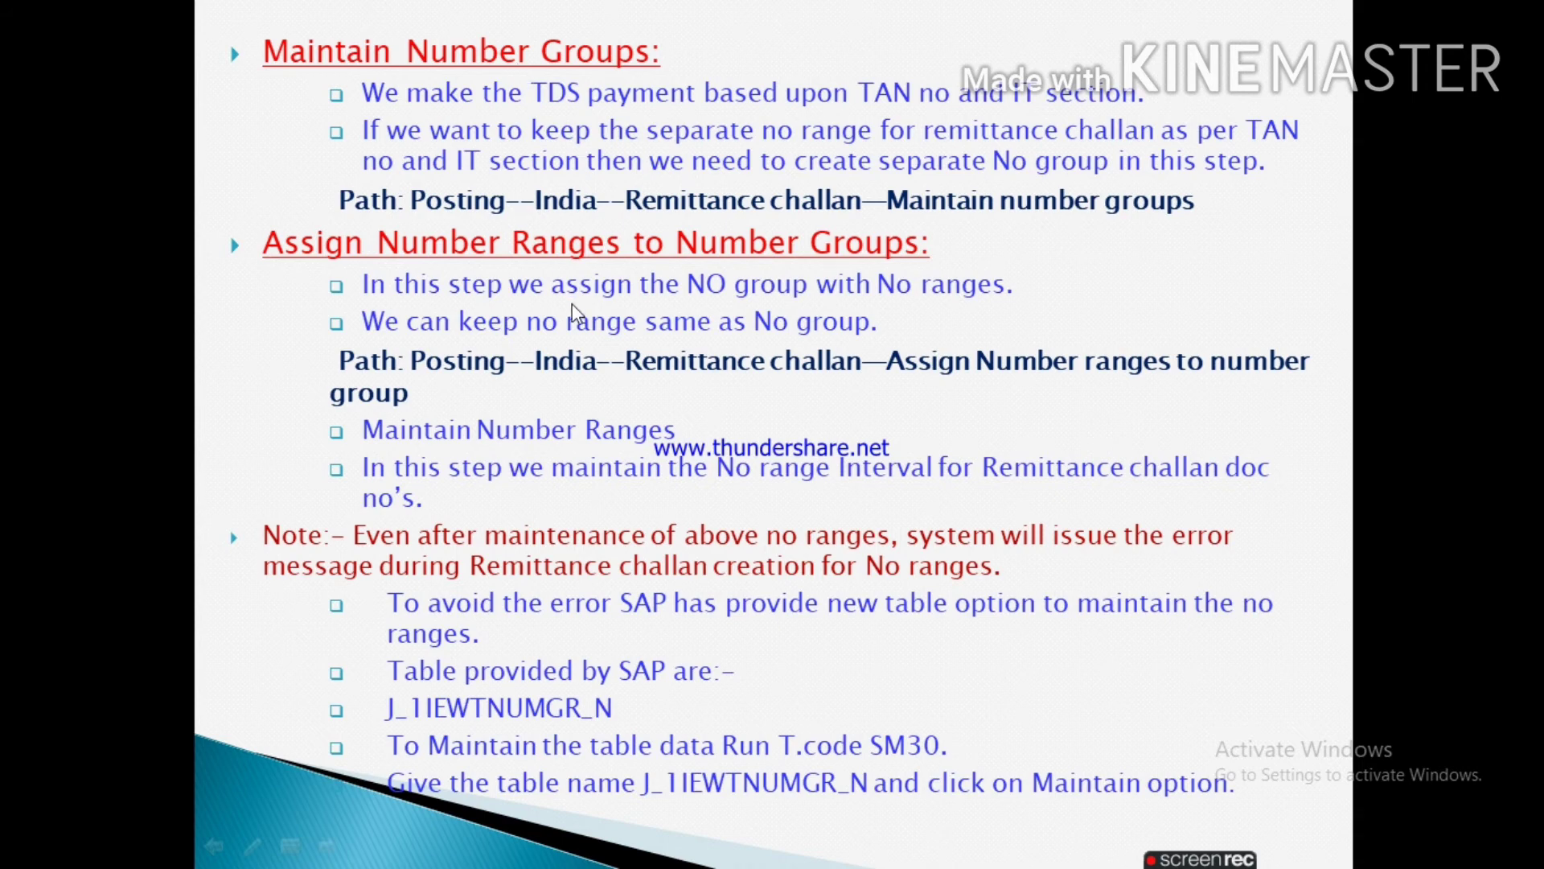
pyautogui.hotkey('alt', 'Tab')
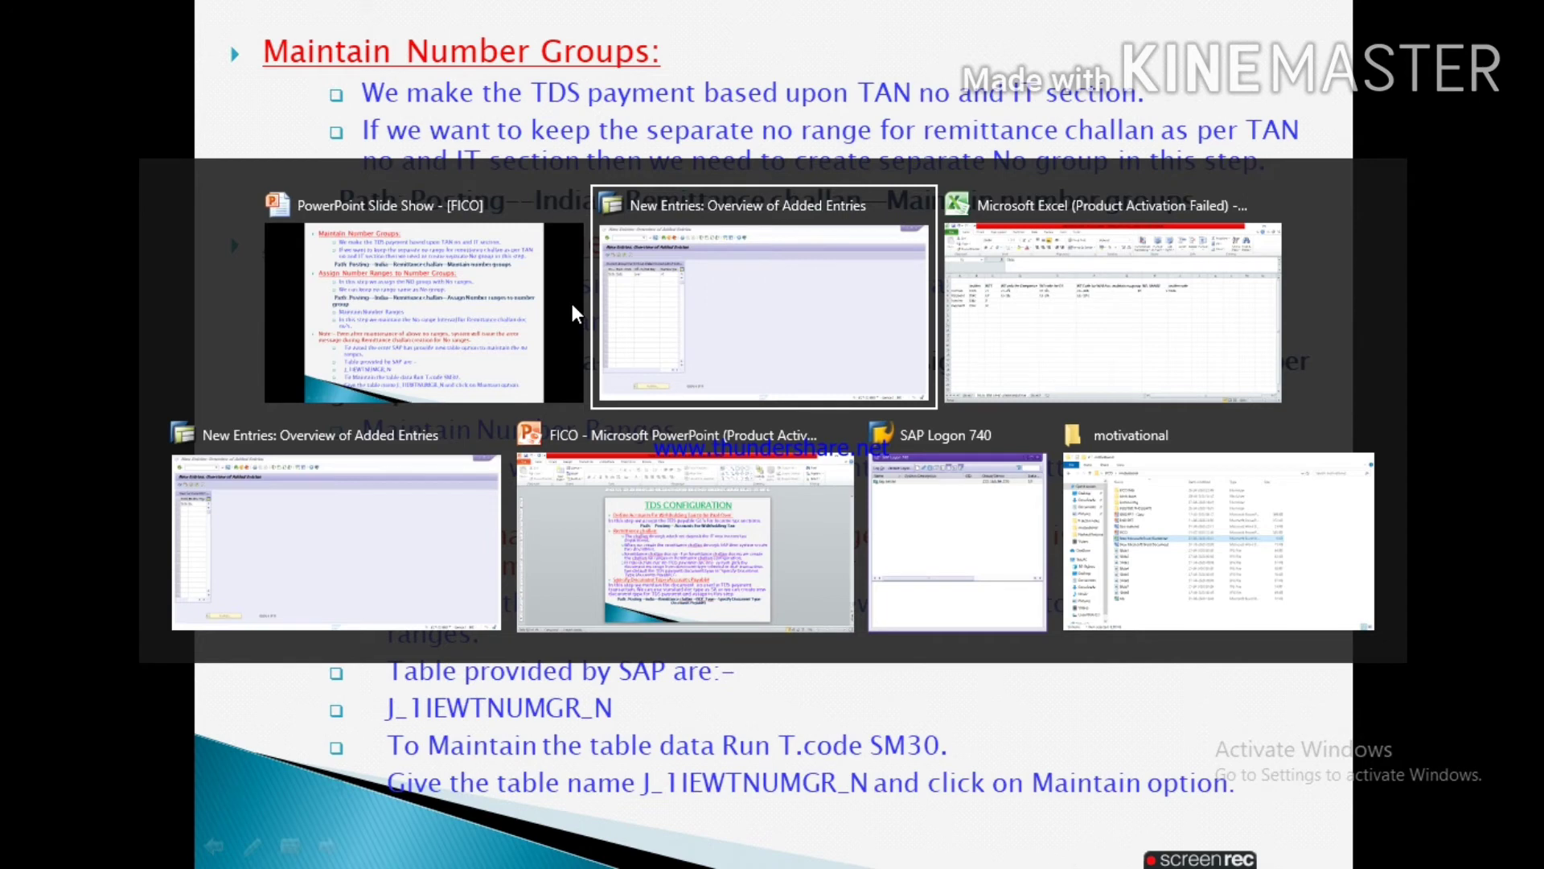
pyautogui.hotkey('alt', 'Tab')
pyautogui.hotkey('alt', 'Tab')
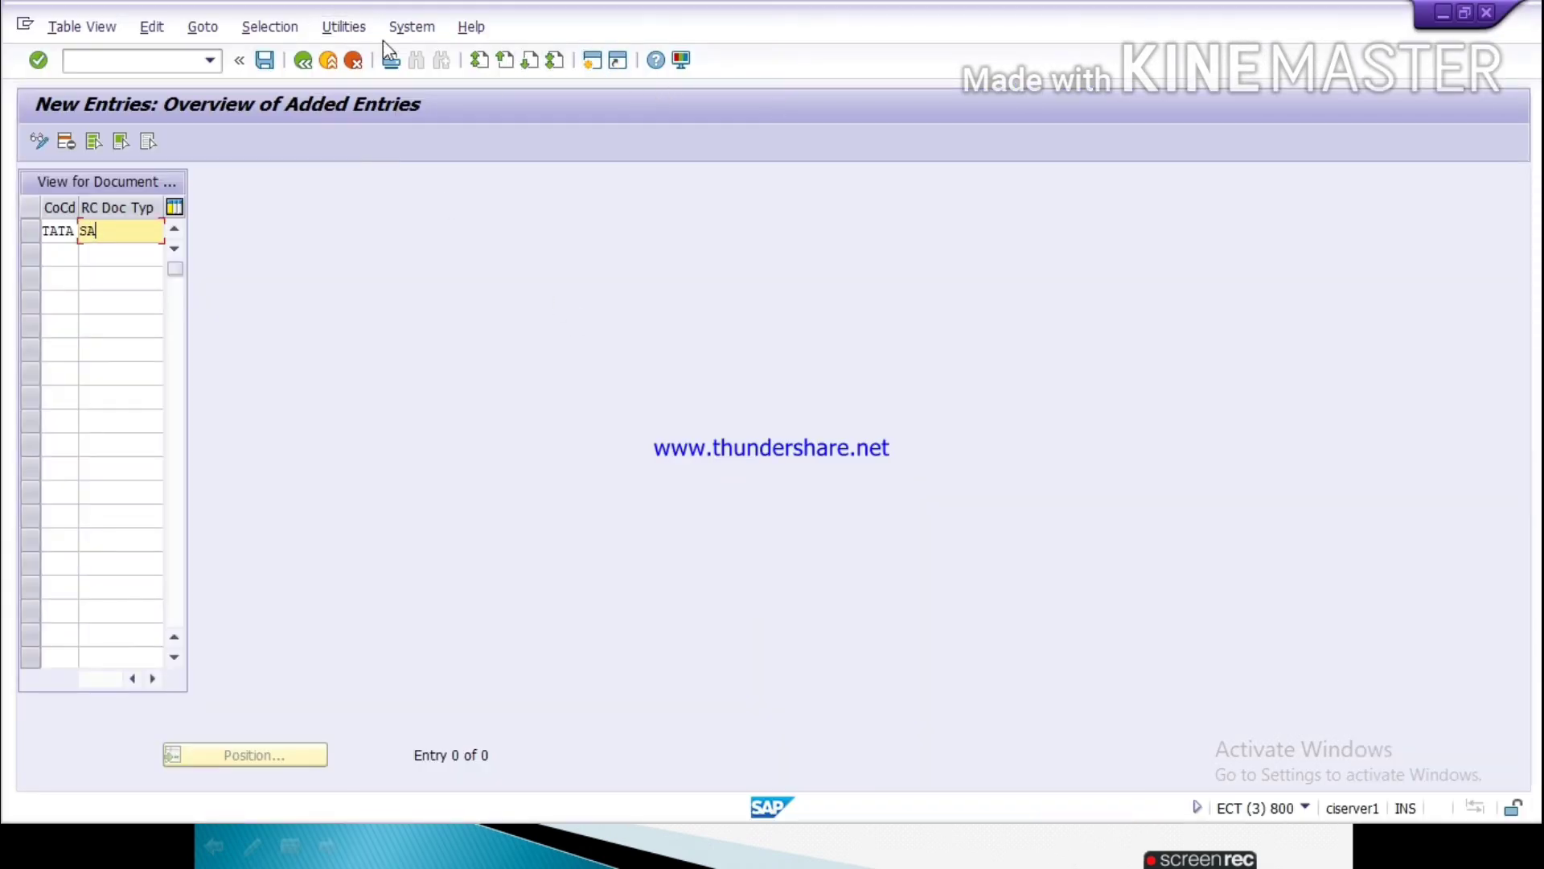
# Step: Discard the unsaved challan document type entry for company code TATA and return to the implementation guide
pyautogui.click(353, 61)
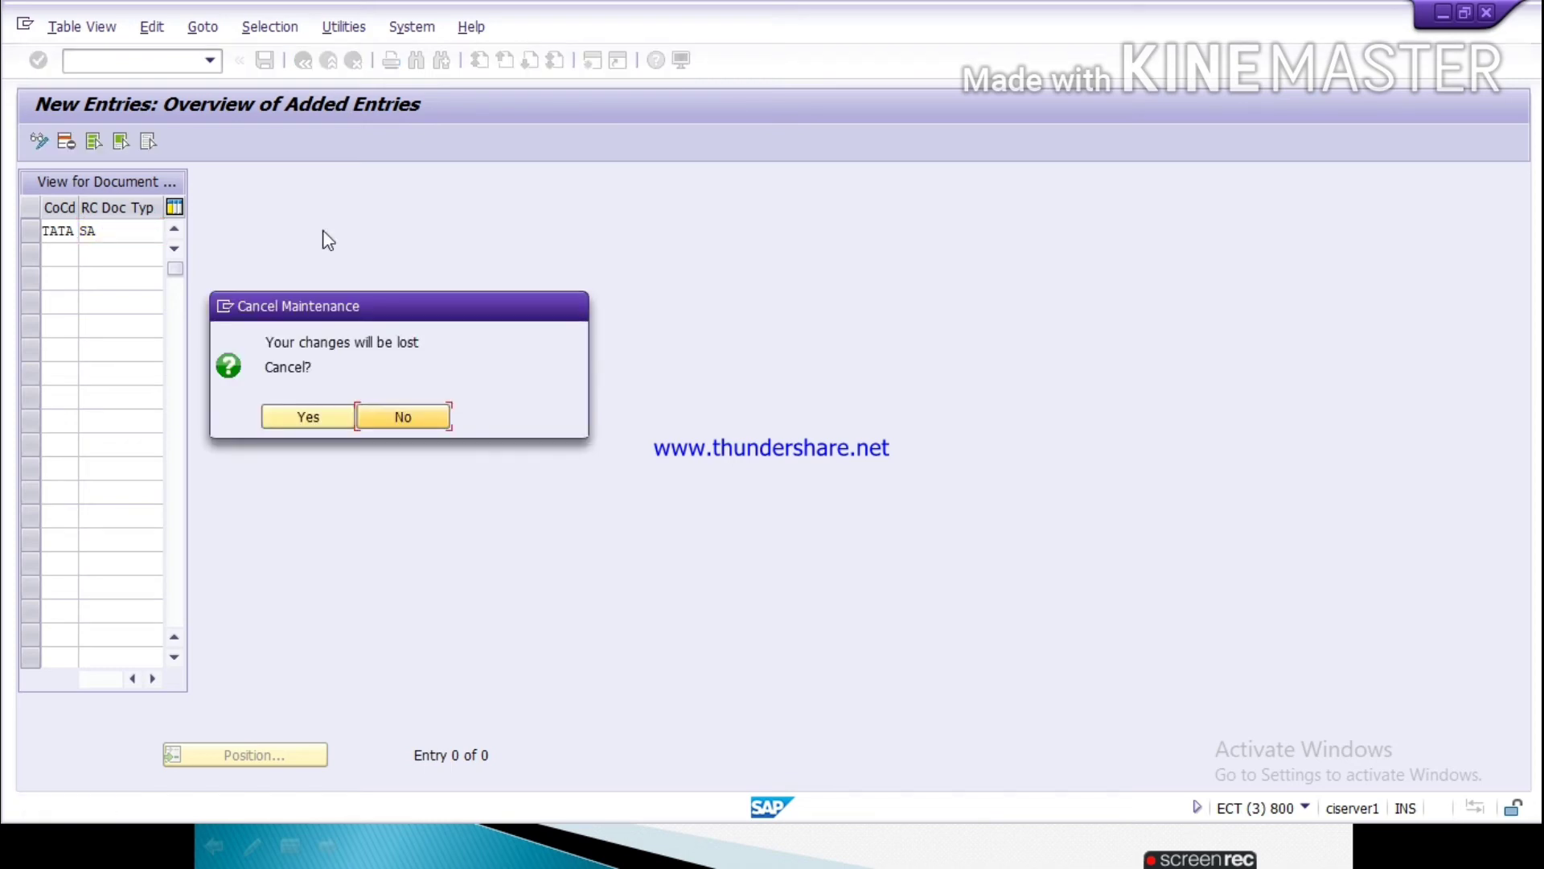
pyautogui.click(327, 416)
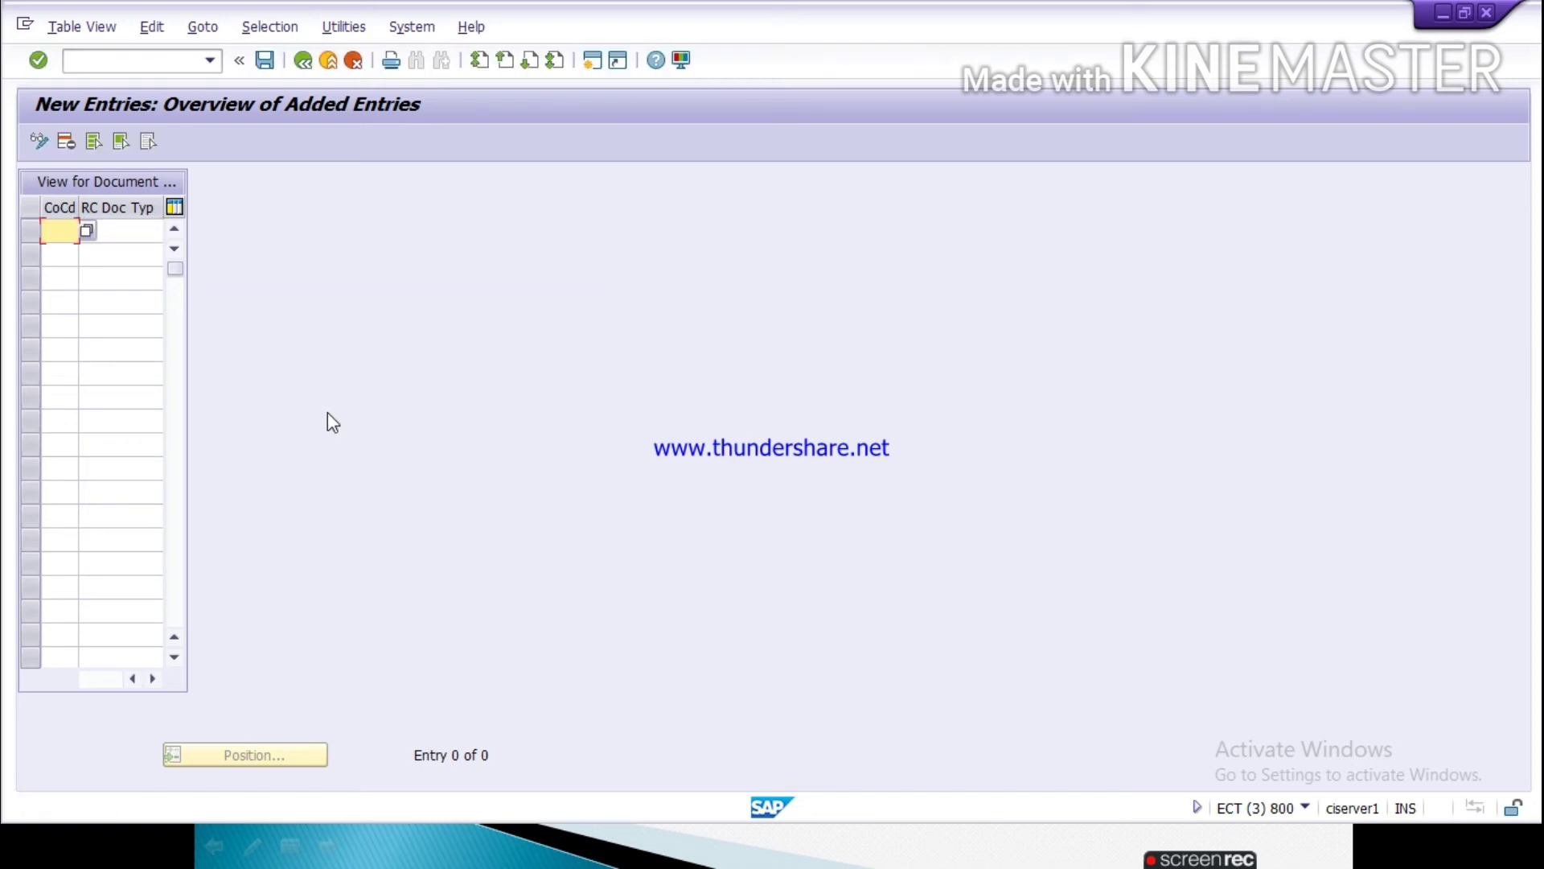
pyautogui.click(354, 60)
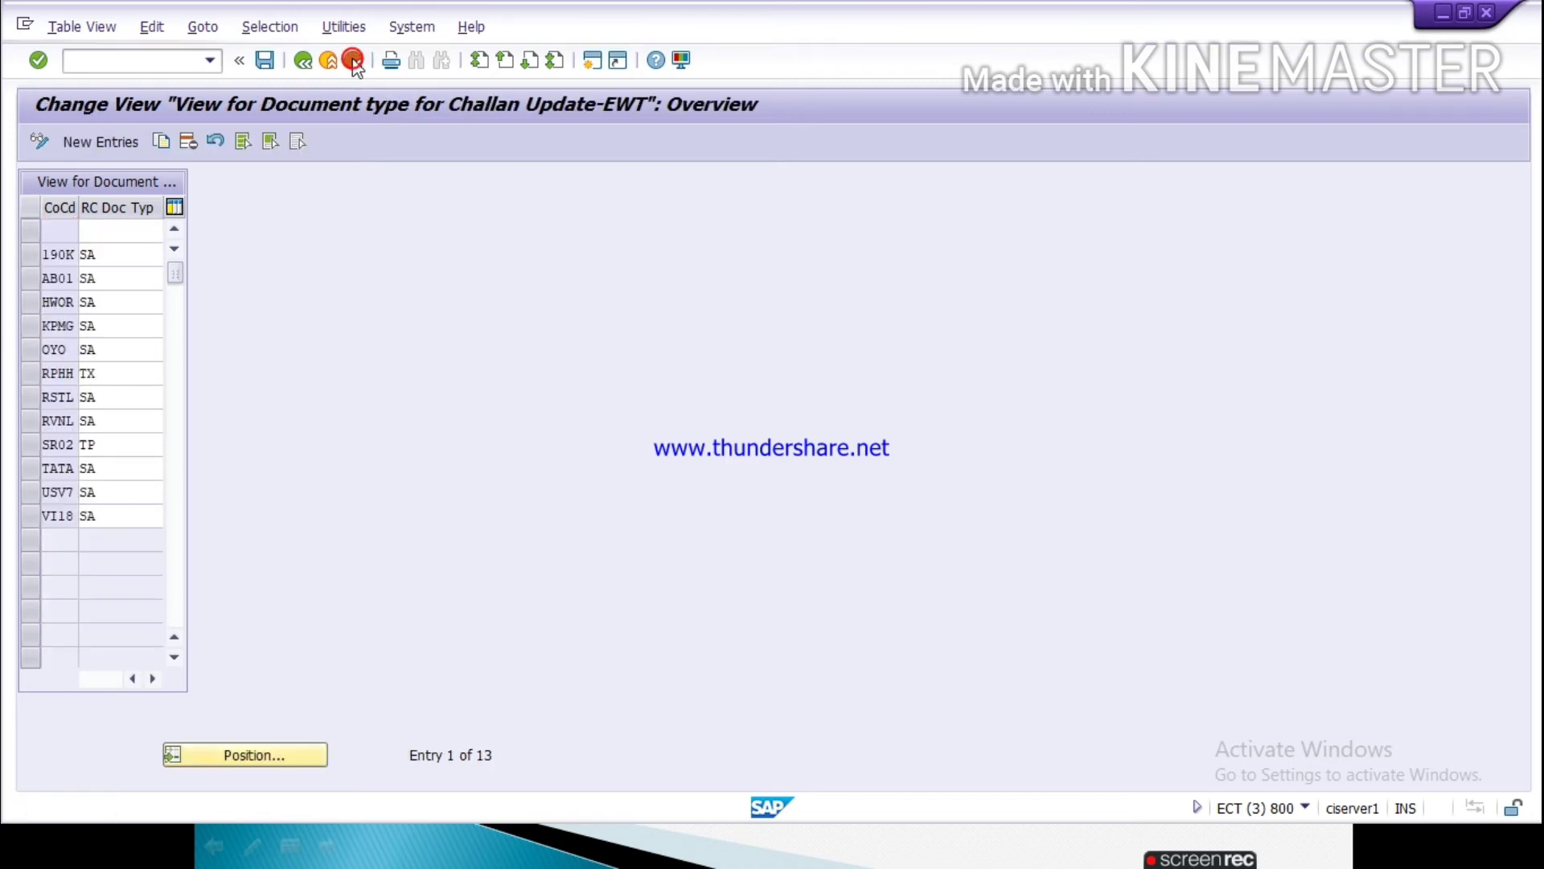
pyautogui.click(353, 61)
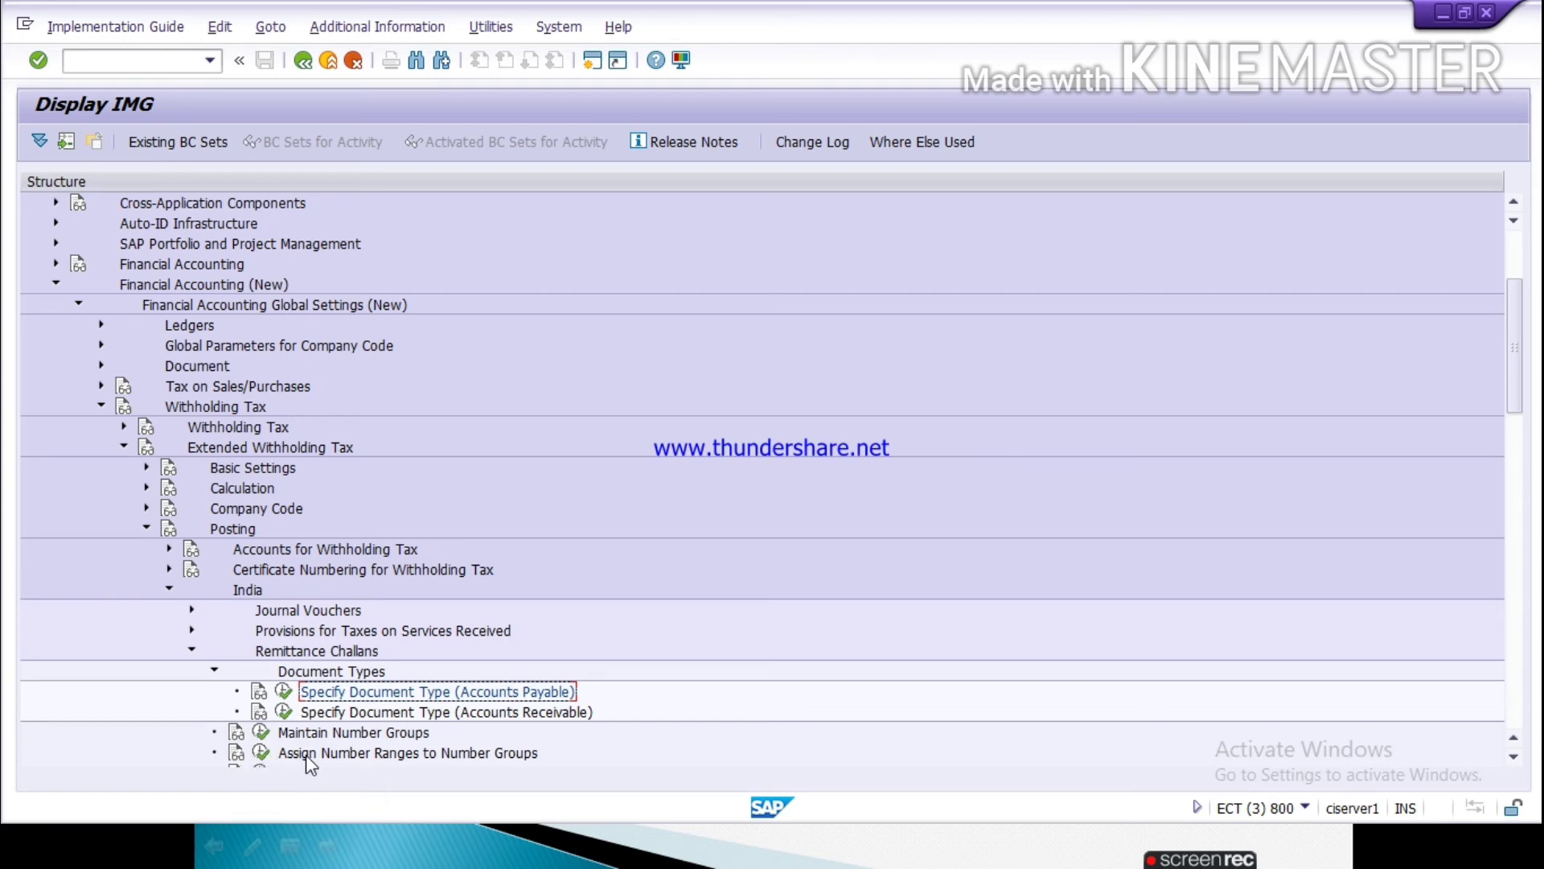
# Step: Under Assign Number Ranges to Number Groups, enter a new assignment of internal number range 01 to number group 30
pyautogui.click(262, 755)
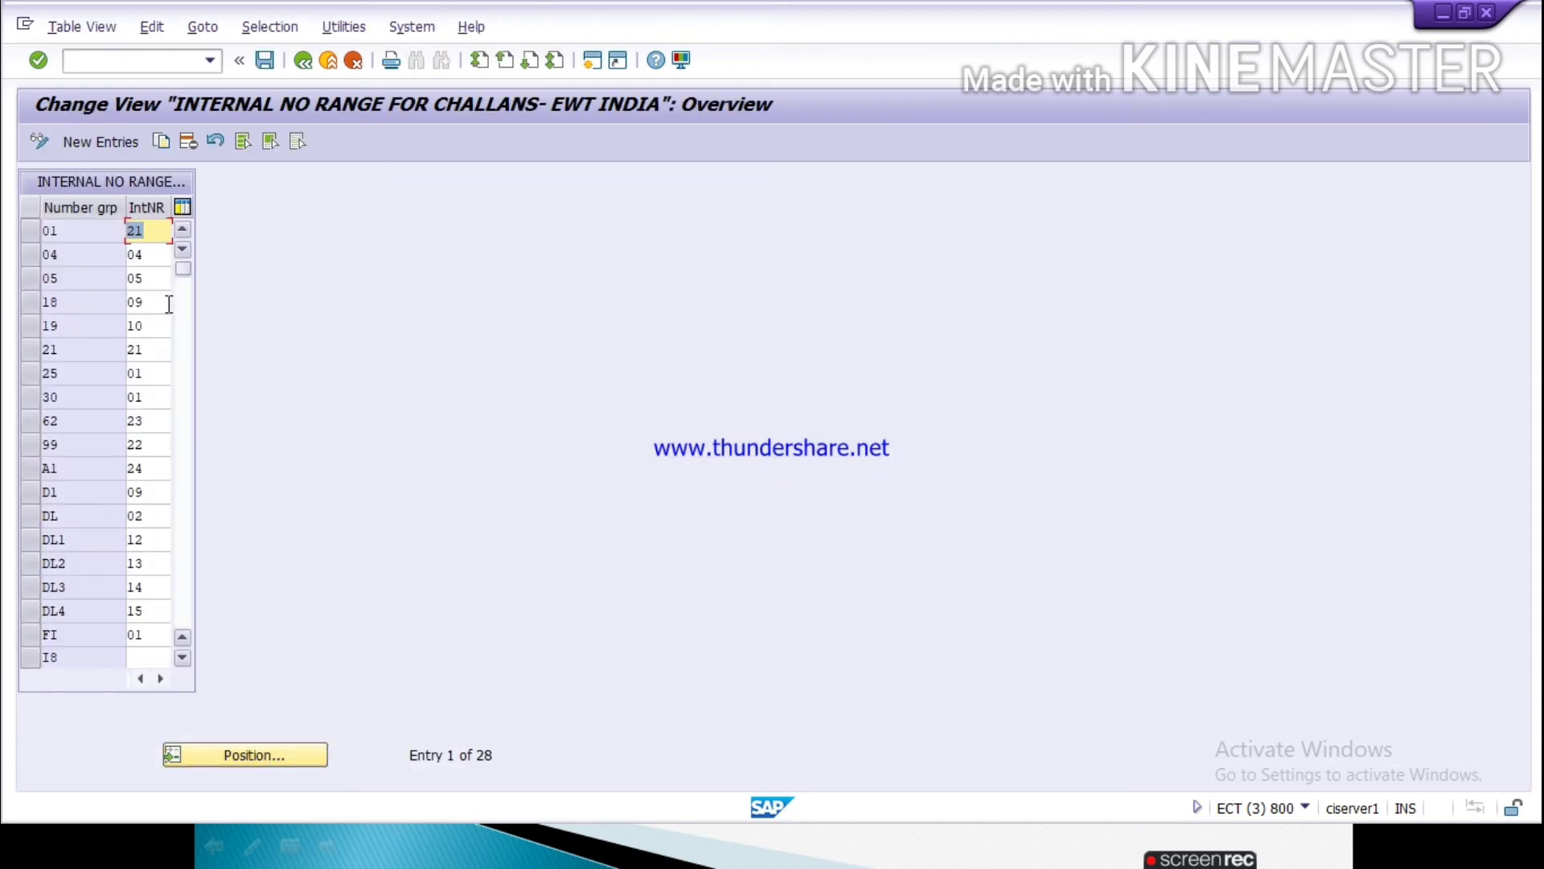
pyautogui.click(81, 143)
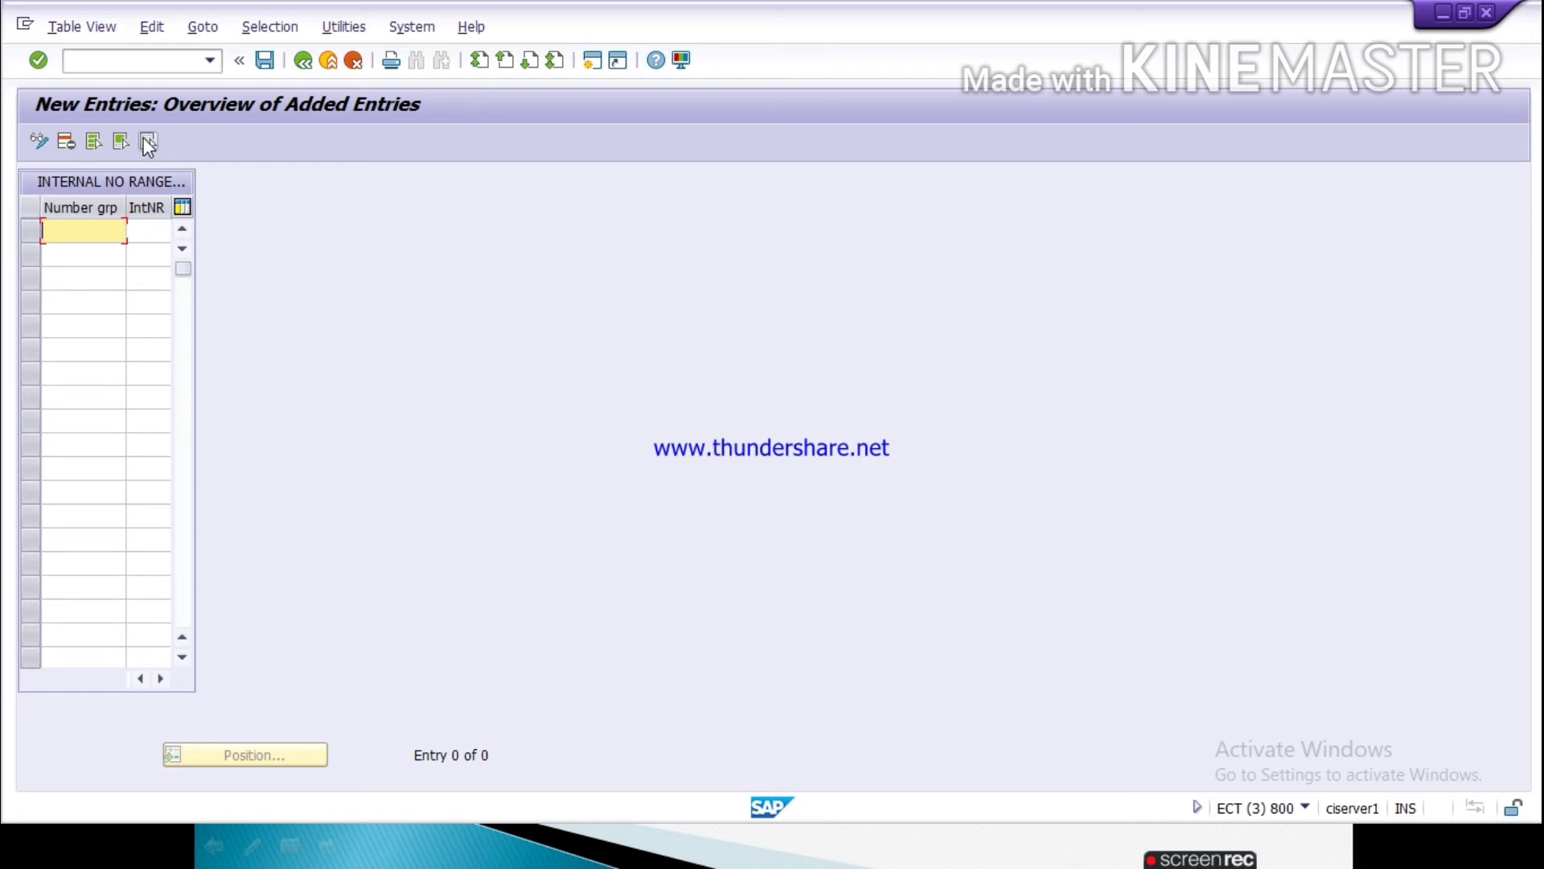
pyautogui.write('30')
pyautogui.press('Tab')
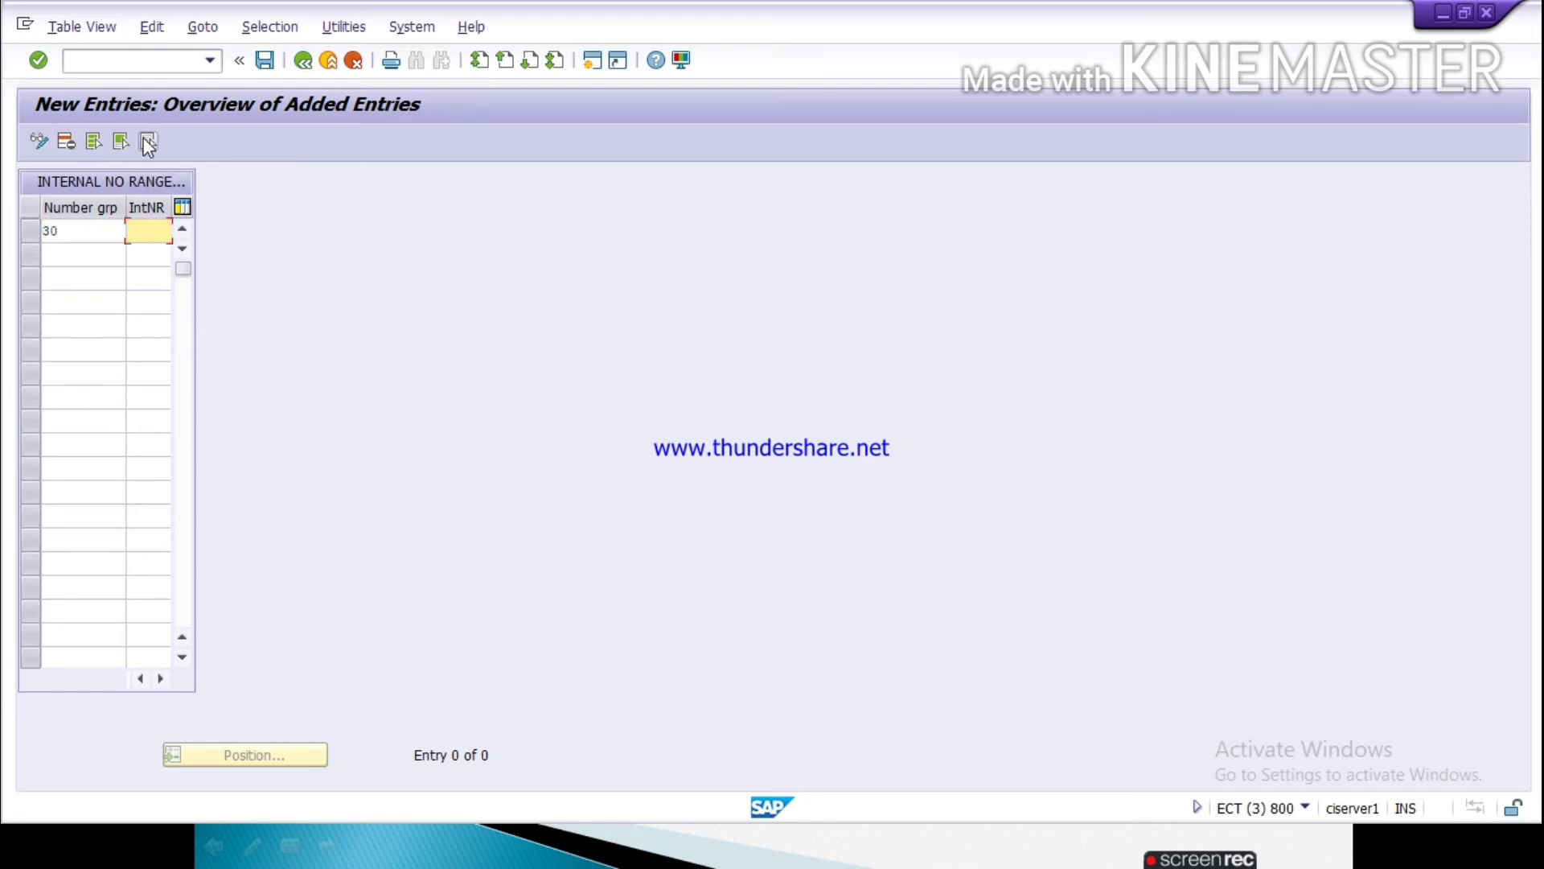
pyautogui.write('01')
pyautogui.click(266, 64)
# Step: Consult the number range notes in the PowerPoint slide show and switch to the SAP session holding the number group entry
pyautogui.hotkey('alt', 'Tab')
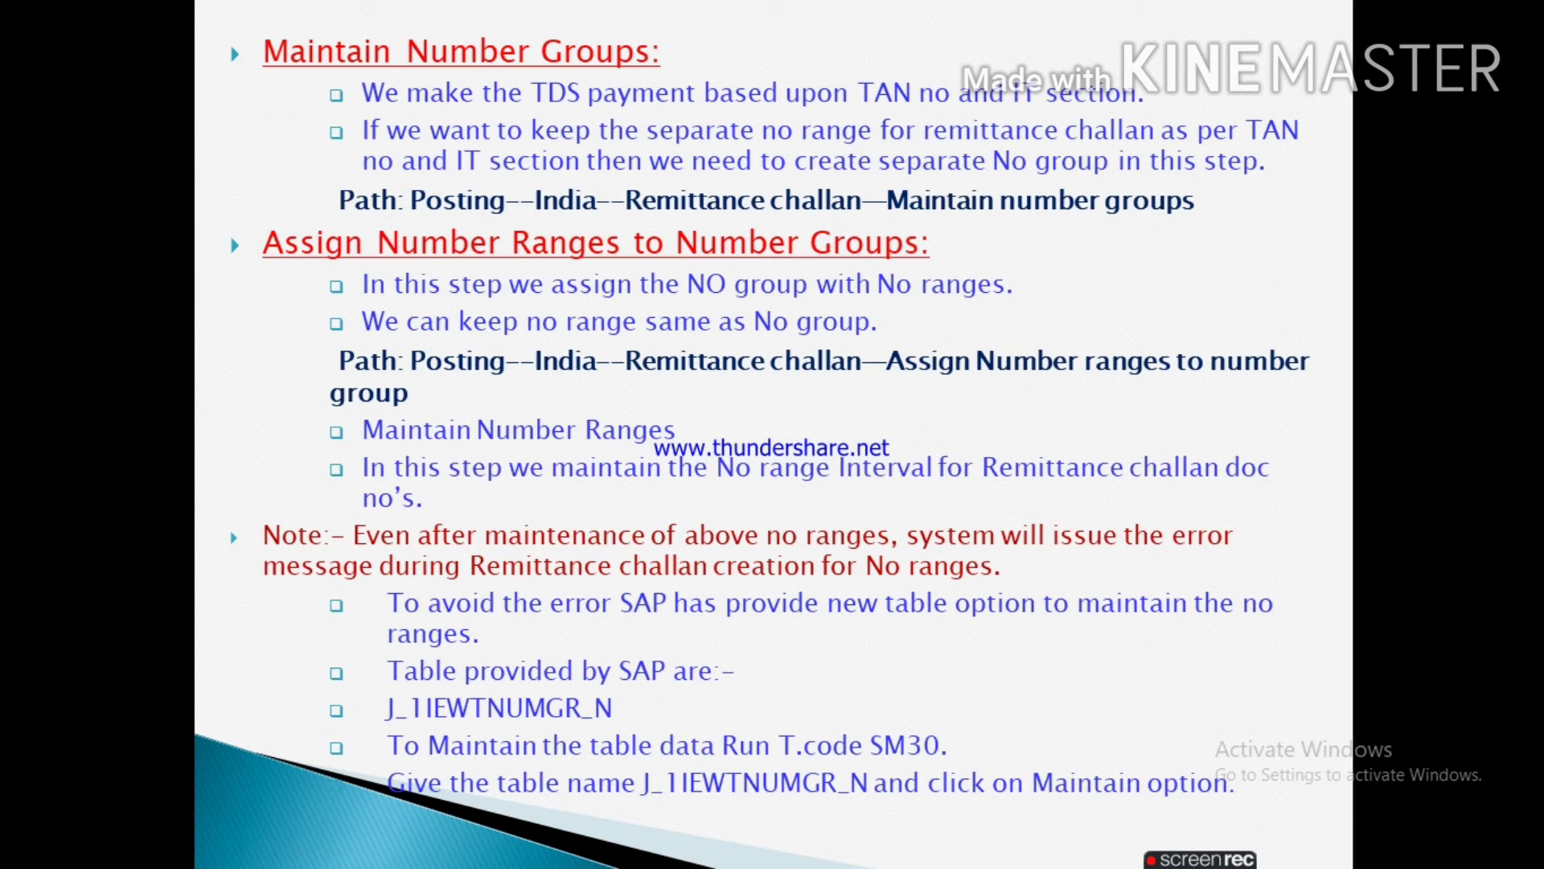
pyautogui.hotkey('alt', 'Tab')
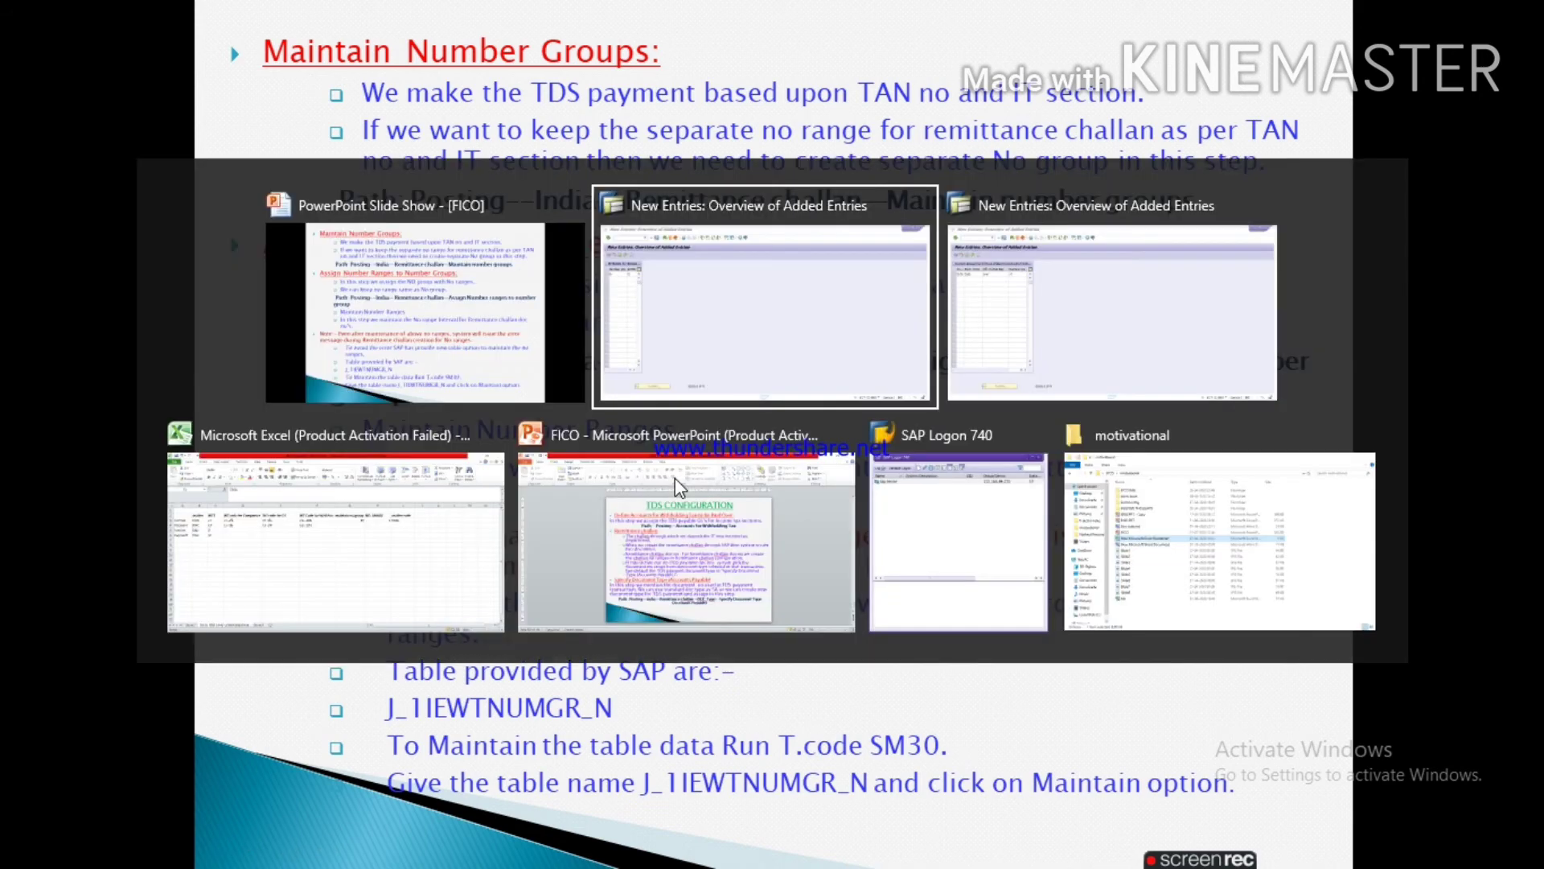
pyautogui.hotkey('alt', 'Tab')
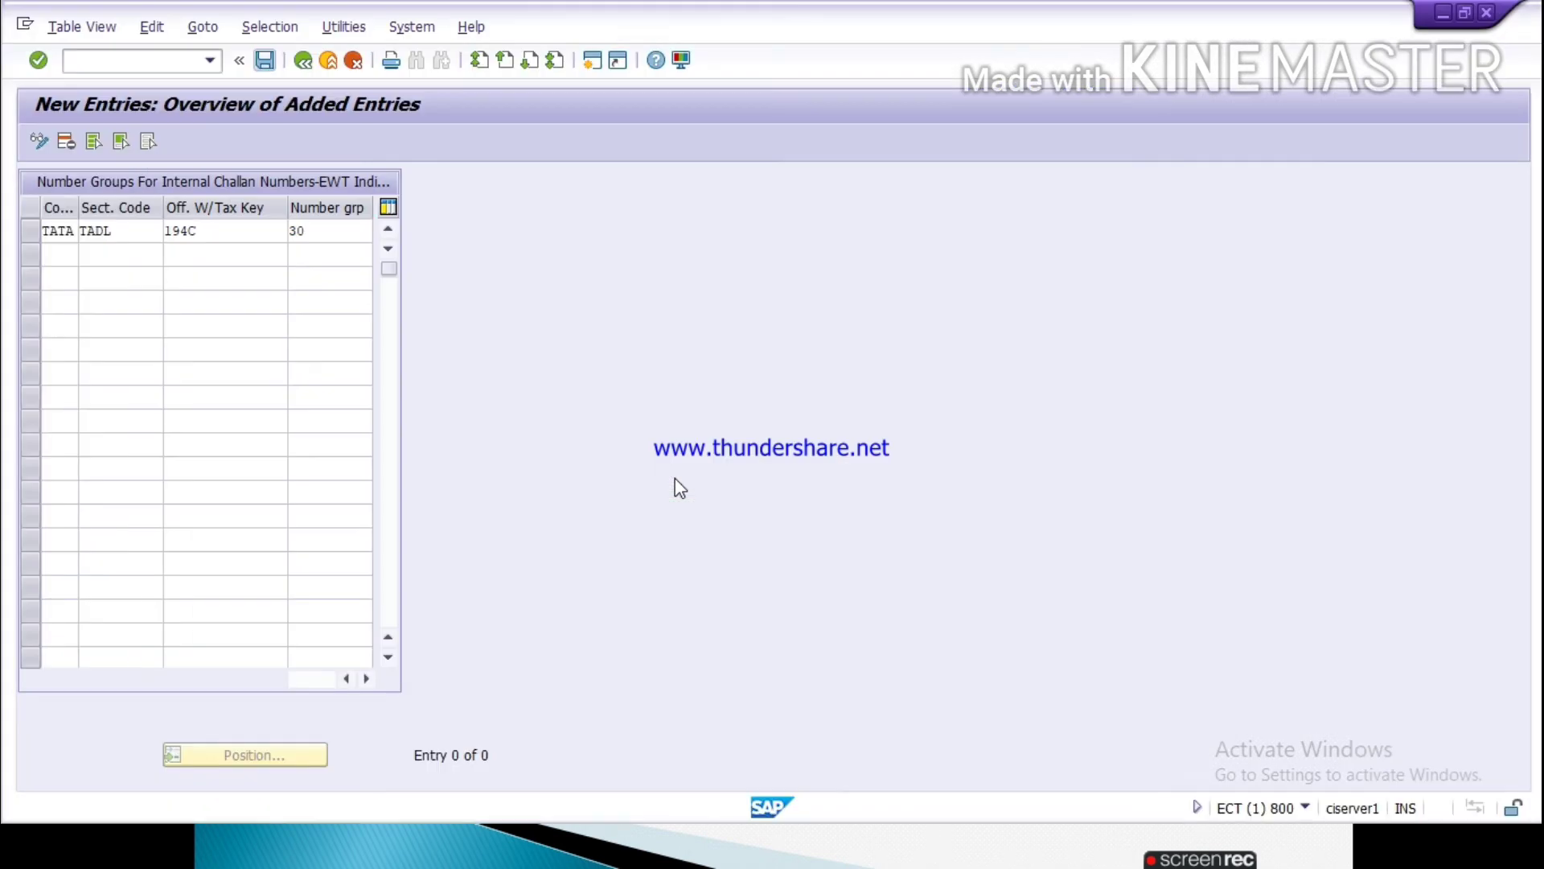
# Step: Discard the unsaved number group entry for TATA and leave the number groups view for the implementation guide
pyautogui.click(354, 60)
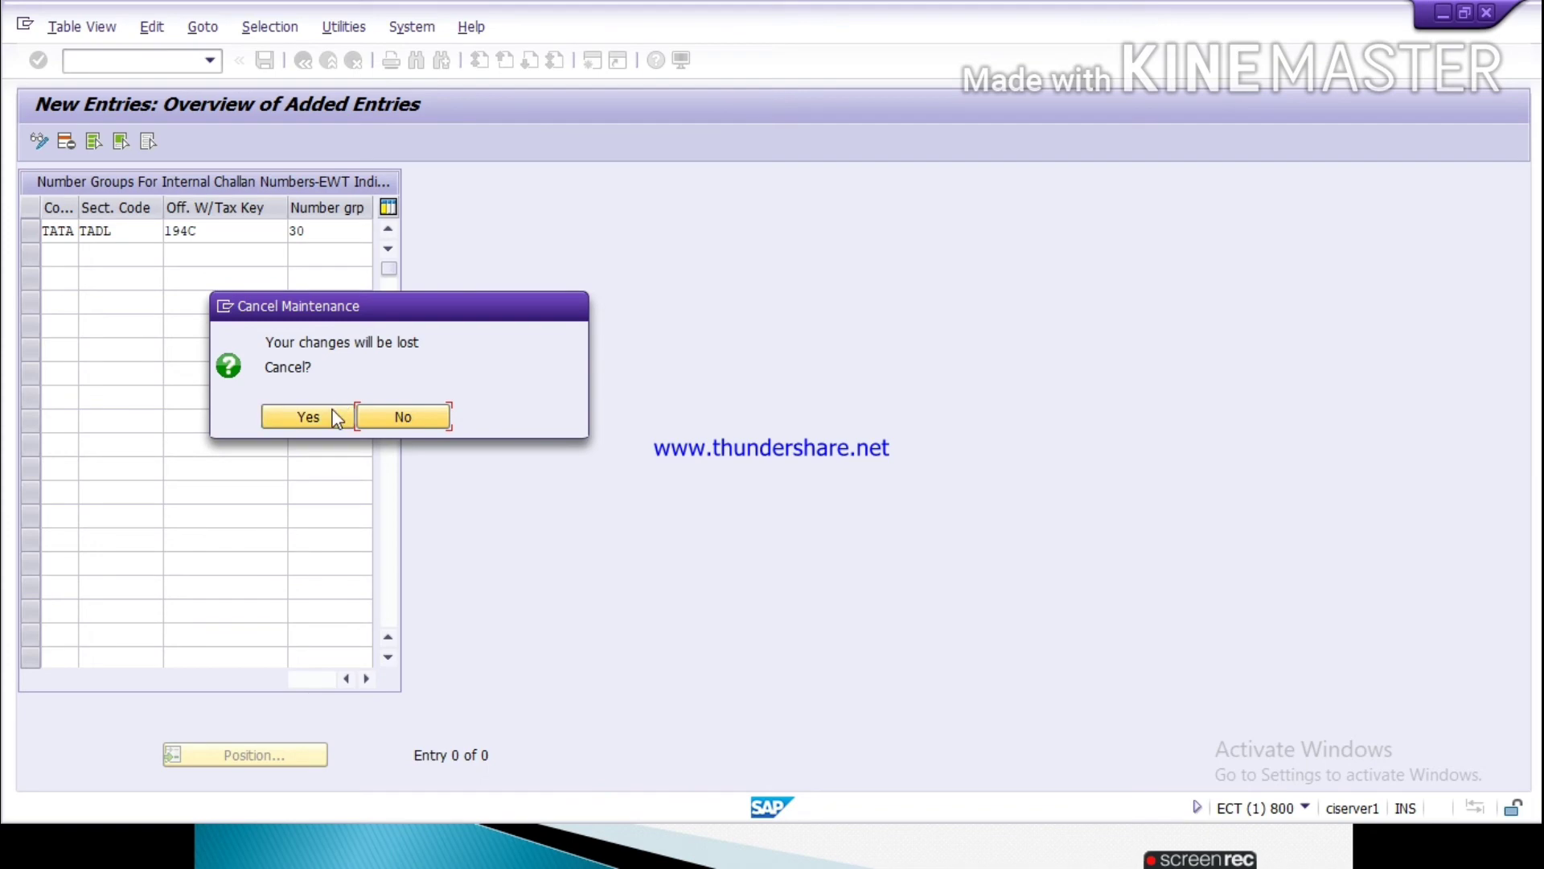
pyautogui.click(330, 416)
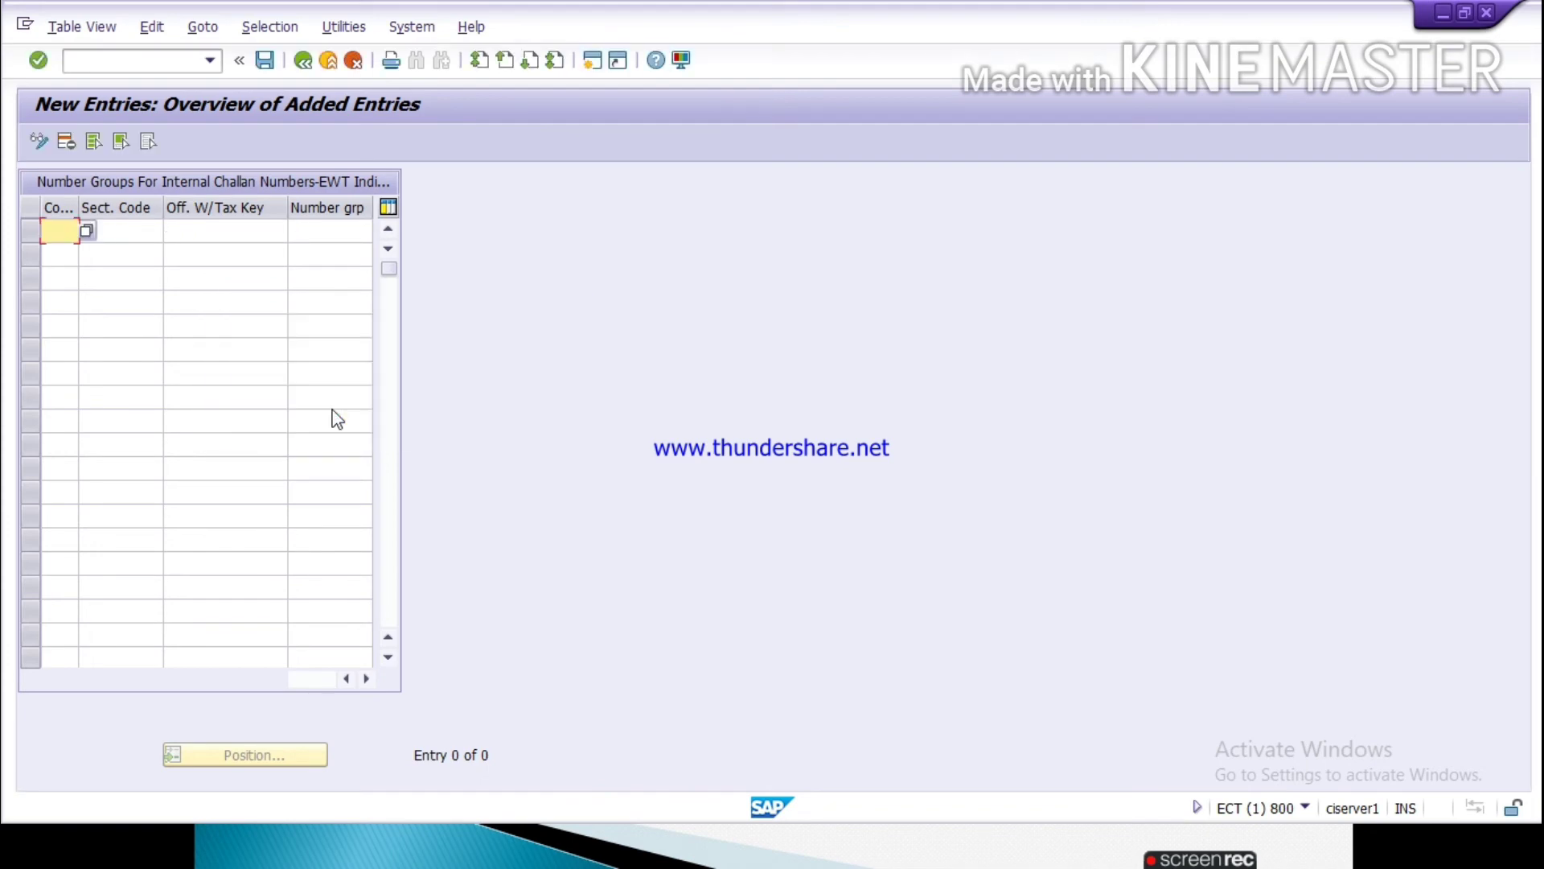
pyautogui.click(354, 62)
pyautogui.click(354, 61)
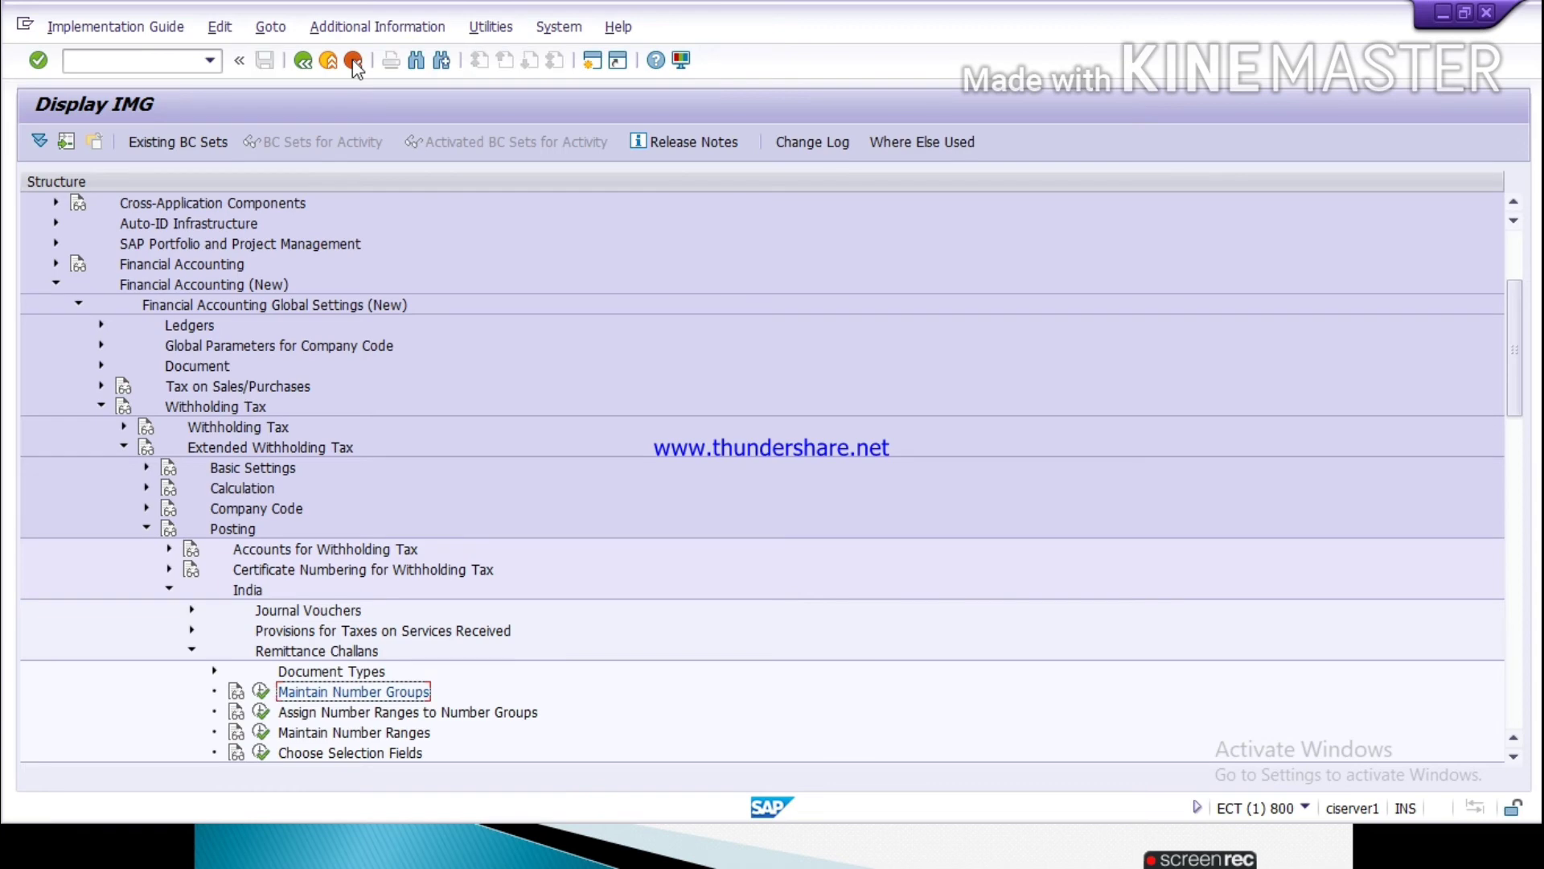
# Step: Open group maintenance for the challan number ranges and start a new number range group for company code TATA
pyautogui.click(261, 734)
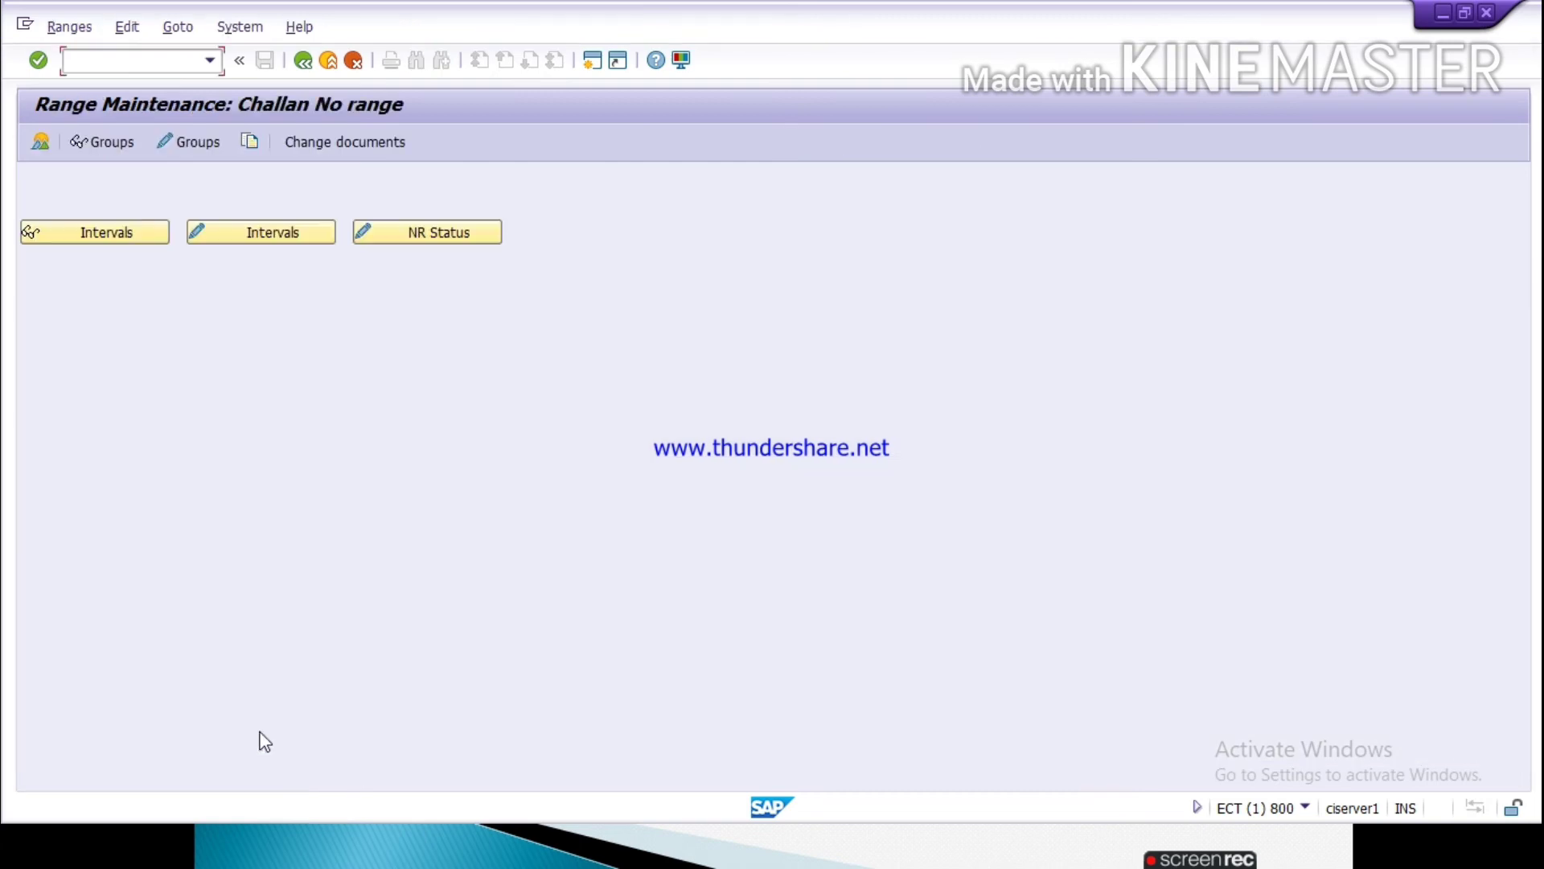
pyautogui.click(182, 143)
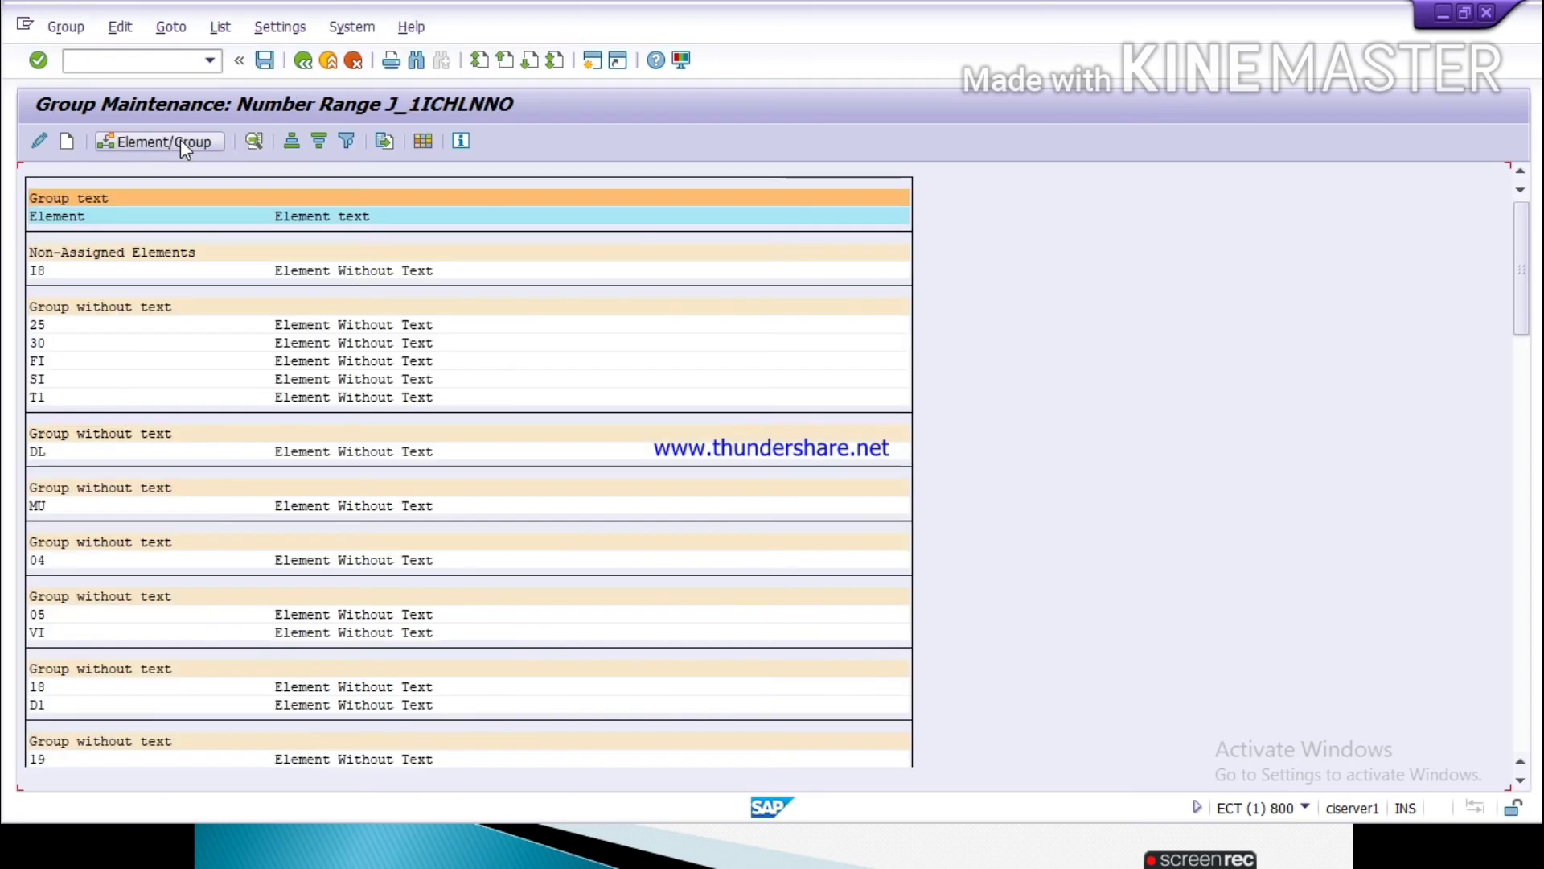
pyautogui.click(38, 345)
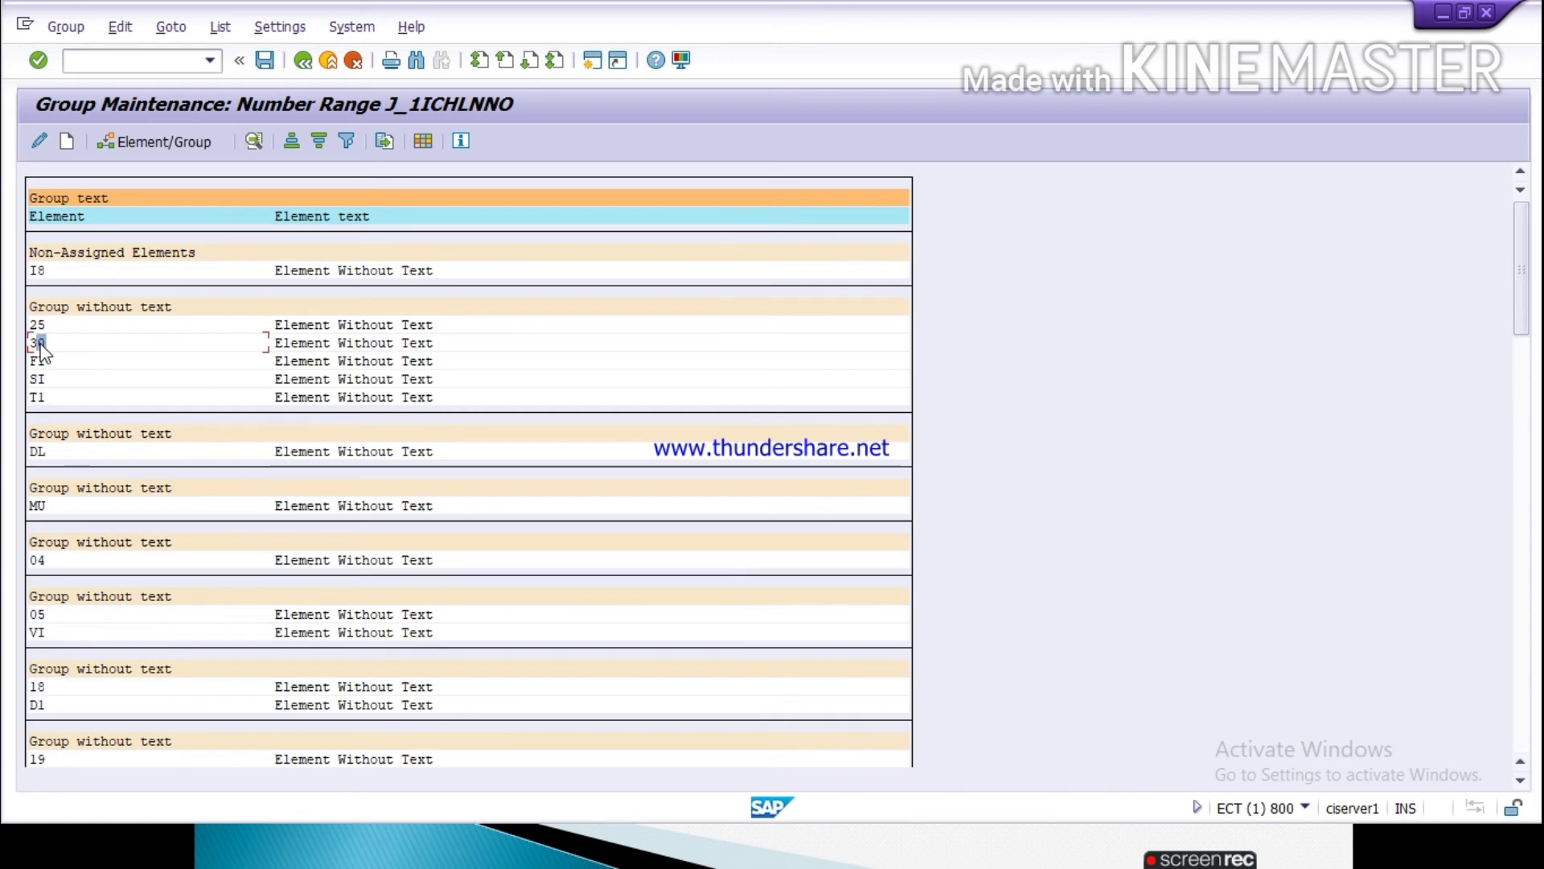
pyautogui.click(67, 142)
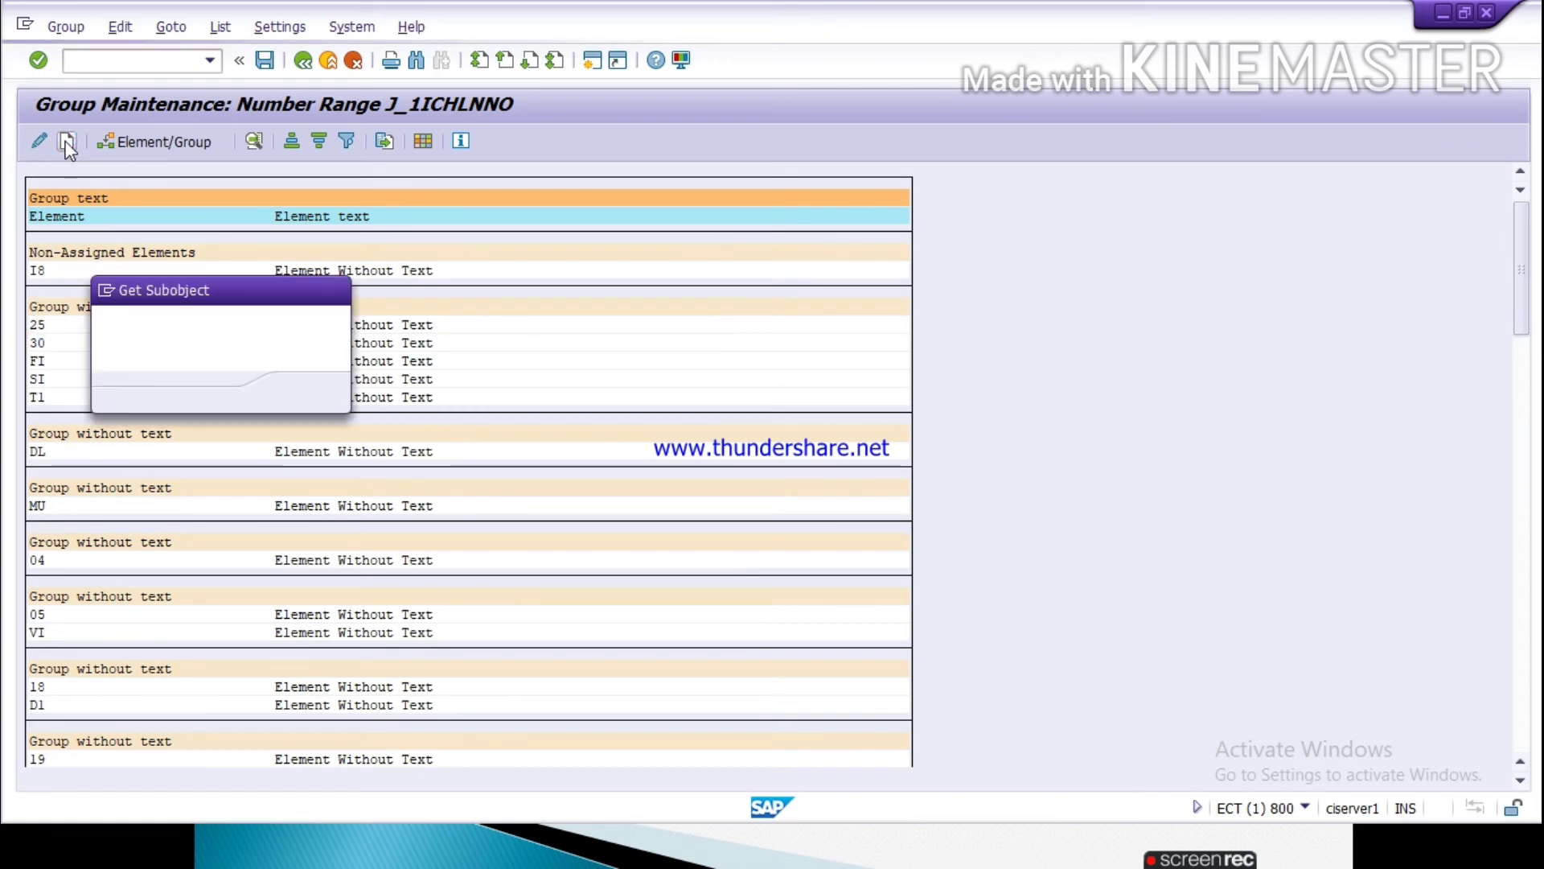
pyautogui.write('TATA')
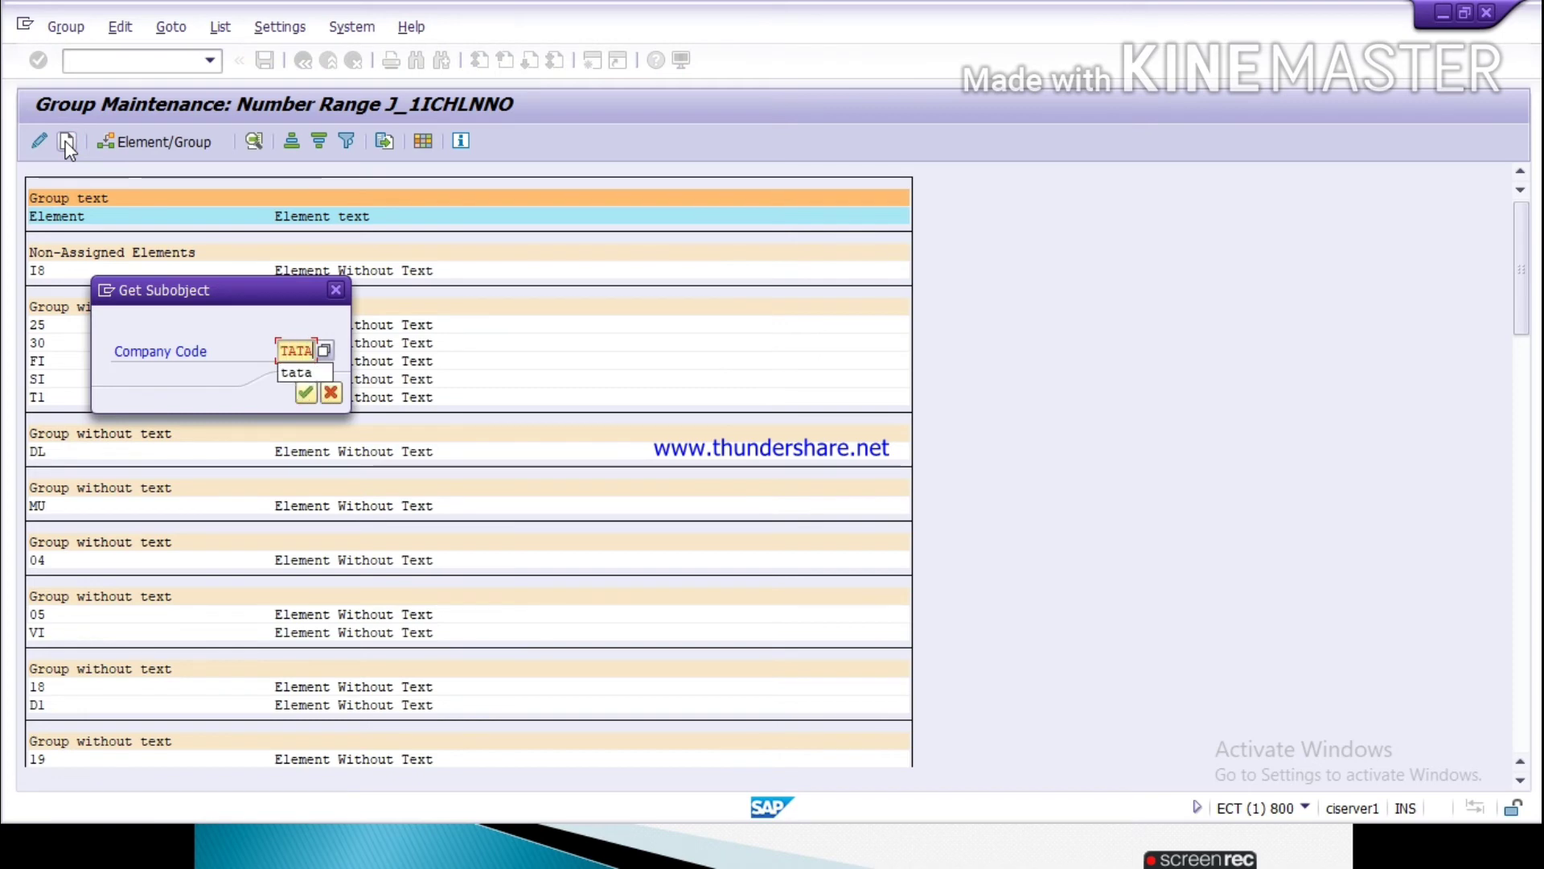
pyautogui.press('Return')
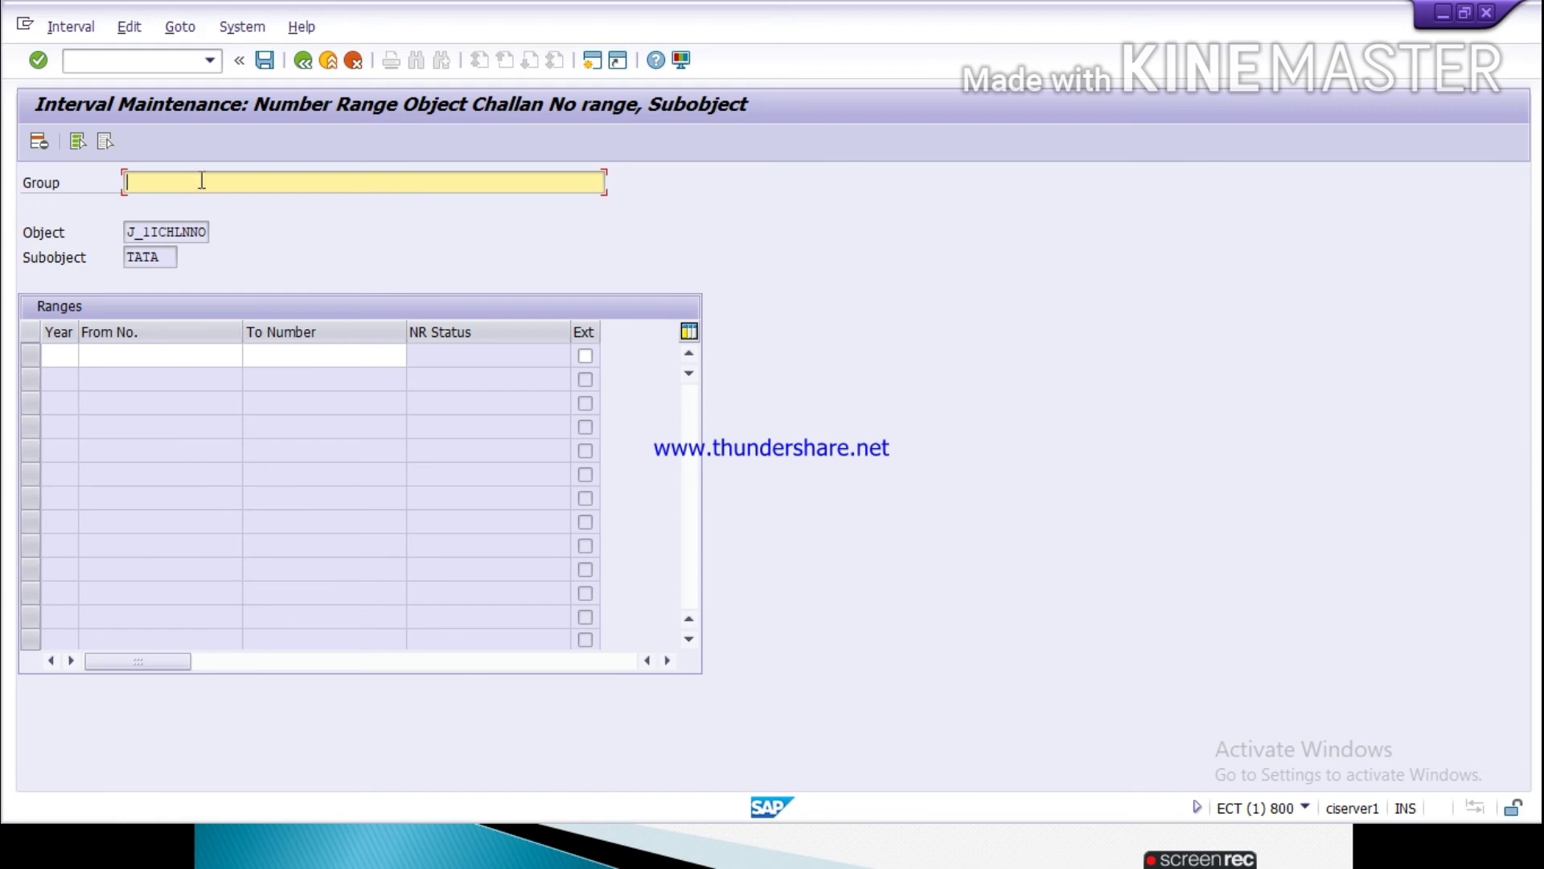
# Step: Name the new challan number range group 194C NO GROUP
pyautogui.write('194C NO')
pyautogui.press('BackSpace')
pyautogui.write('OG')
pyautogui.press('BackSpace')
pyautogui.write('GROUP')
# Step: Enter a number range for year 2020 running from 01 to 19999 for the 194C group
pyautogui.click(69, 354)
pyautogui.write('2020')
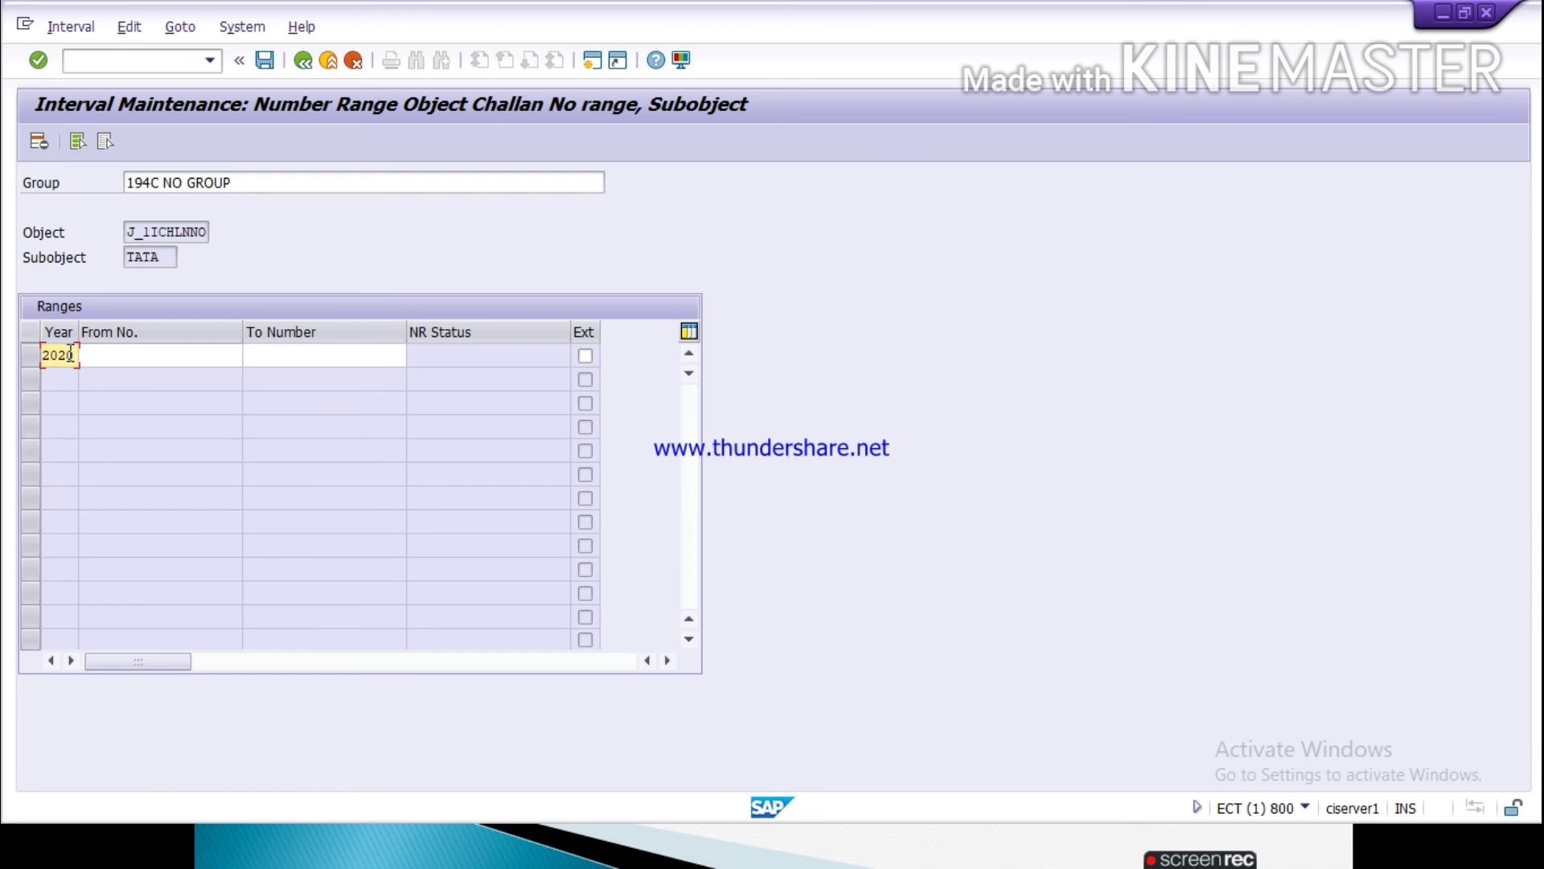
pyautogui.press('Tab')
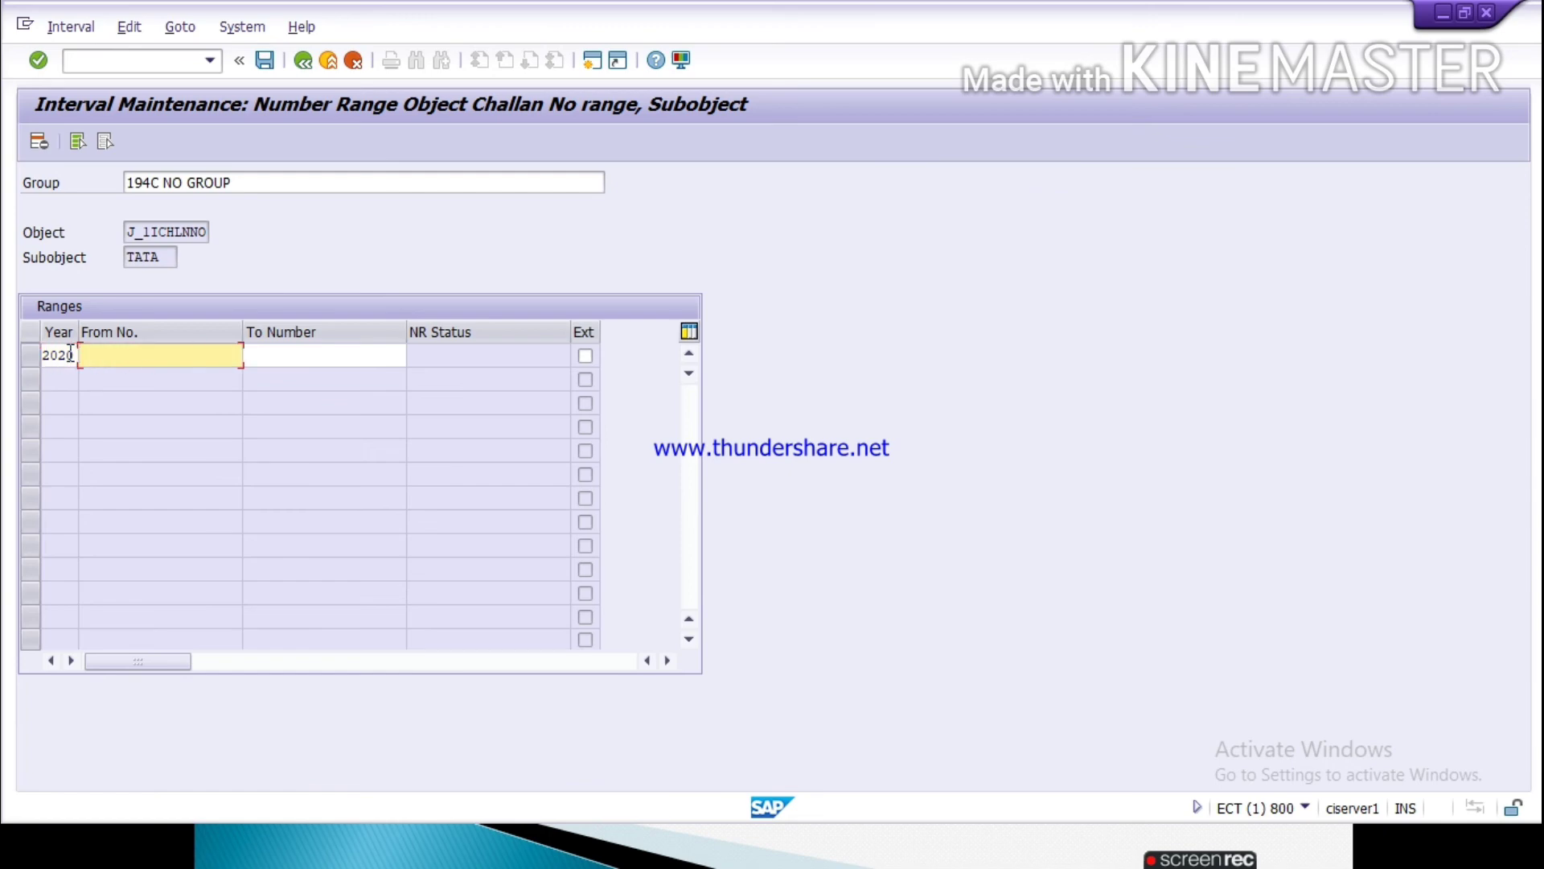
pyautogui.write('01')
pyautogui.press('Tab')
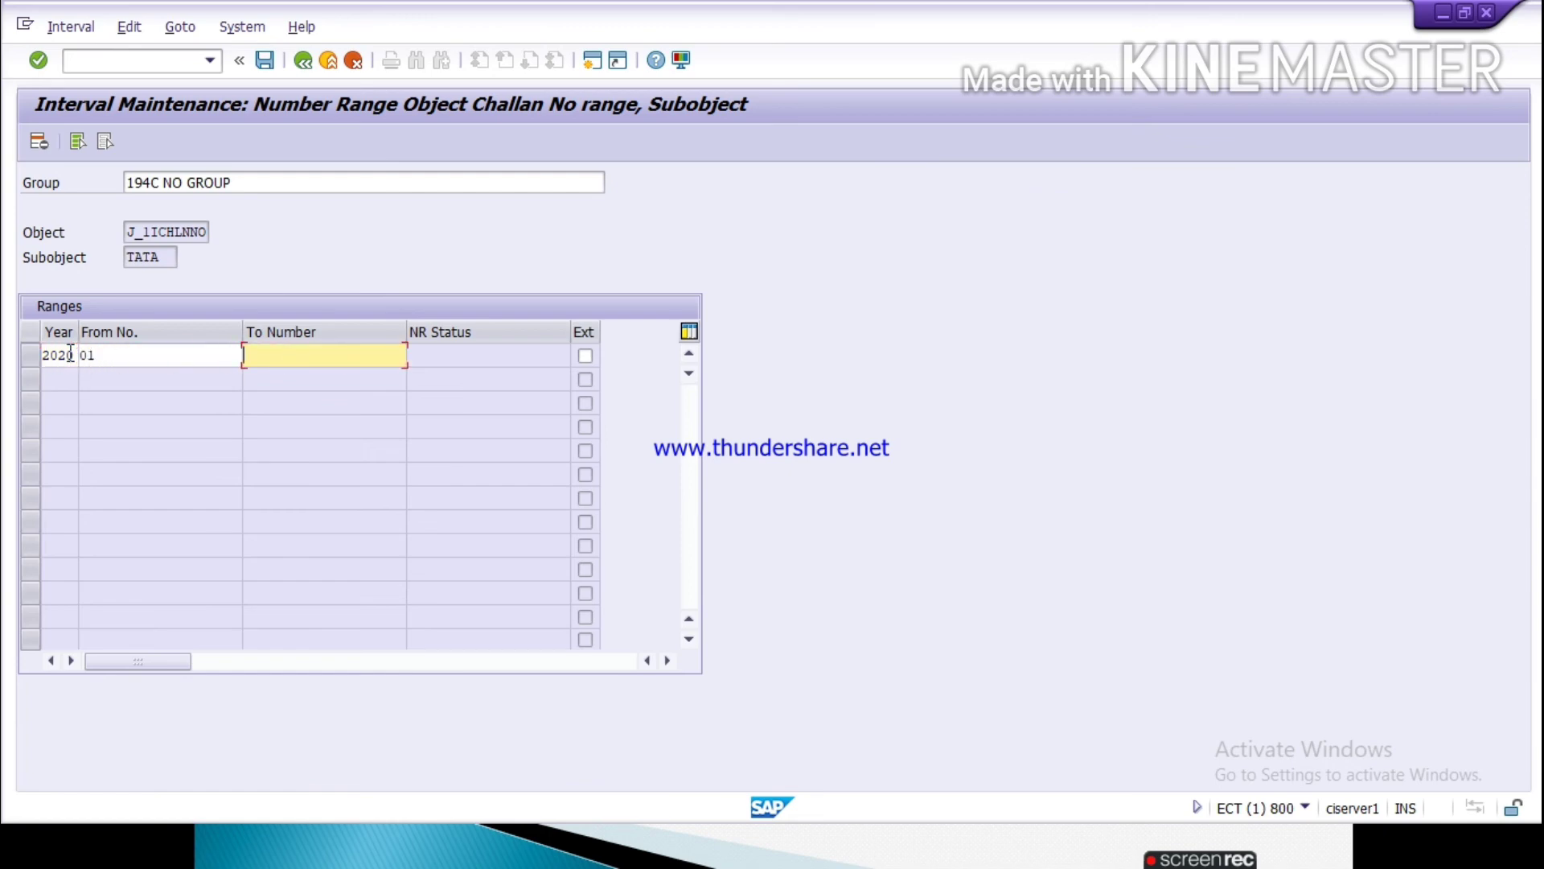
pyautogui.write('1')
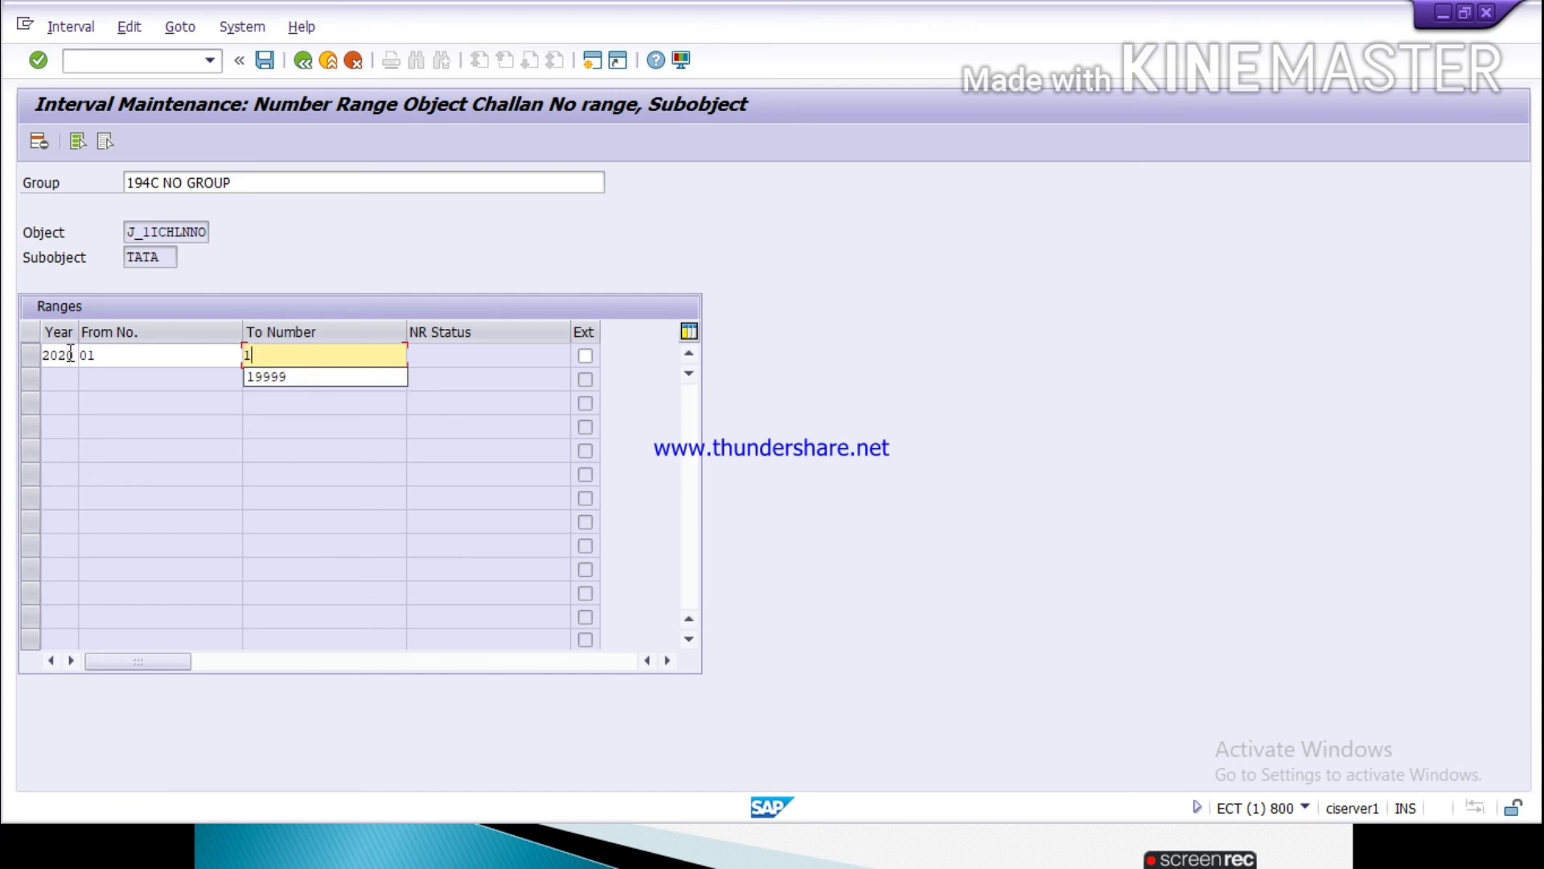
pyautogui.press('Down')
pyautogui.press('Return')
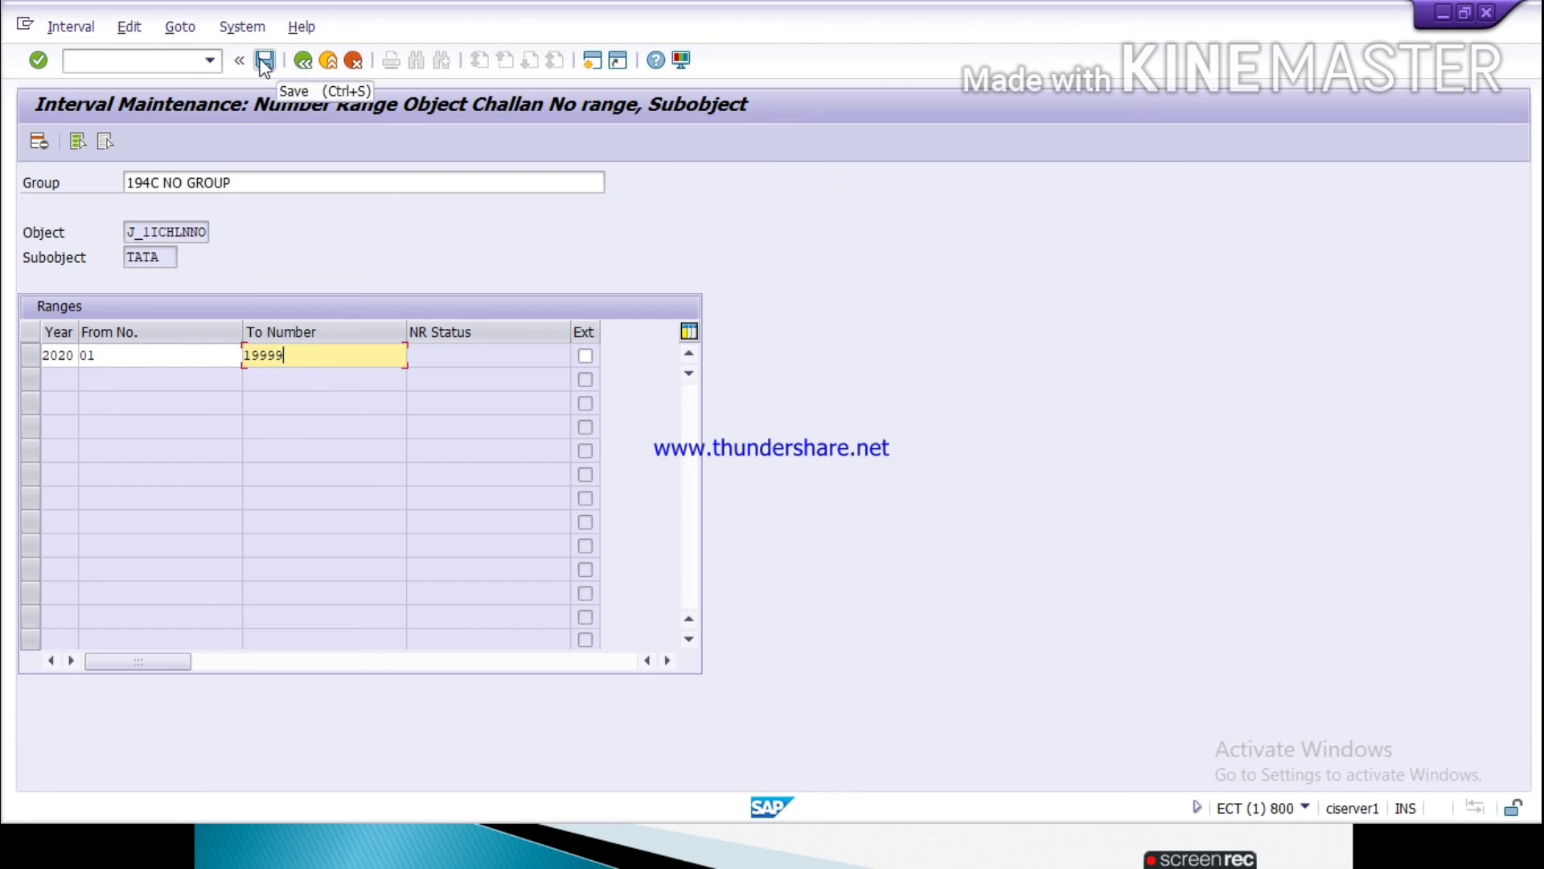
# Step: Consult the number range note in the PowerPoint slide show and open transaction SM30 in a new SAP session
pyautogui.hotkey('alt', 'Tab')
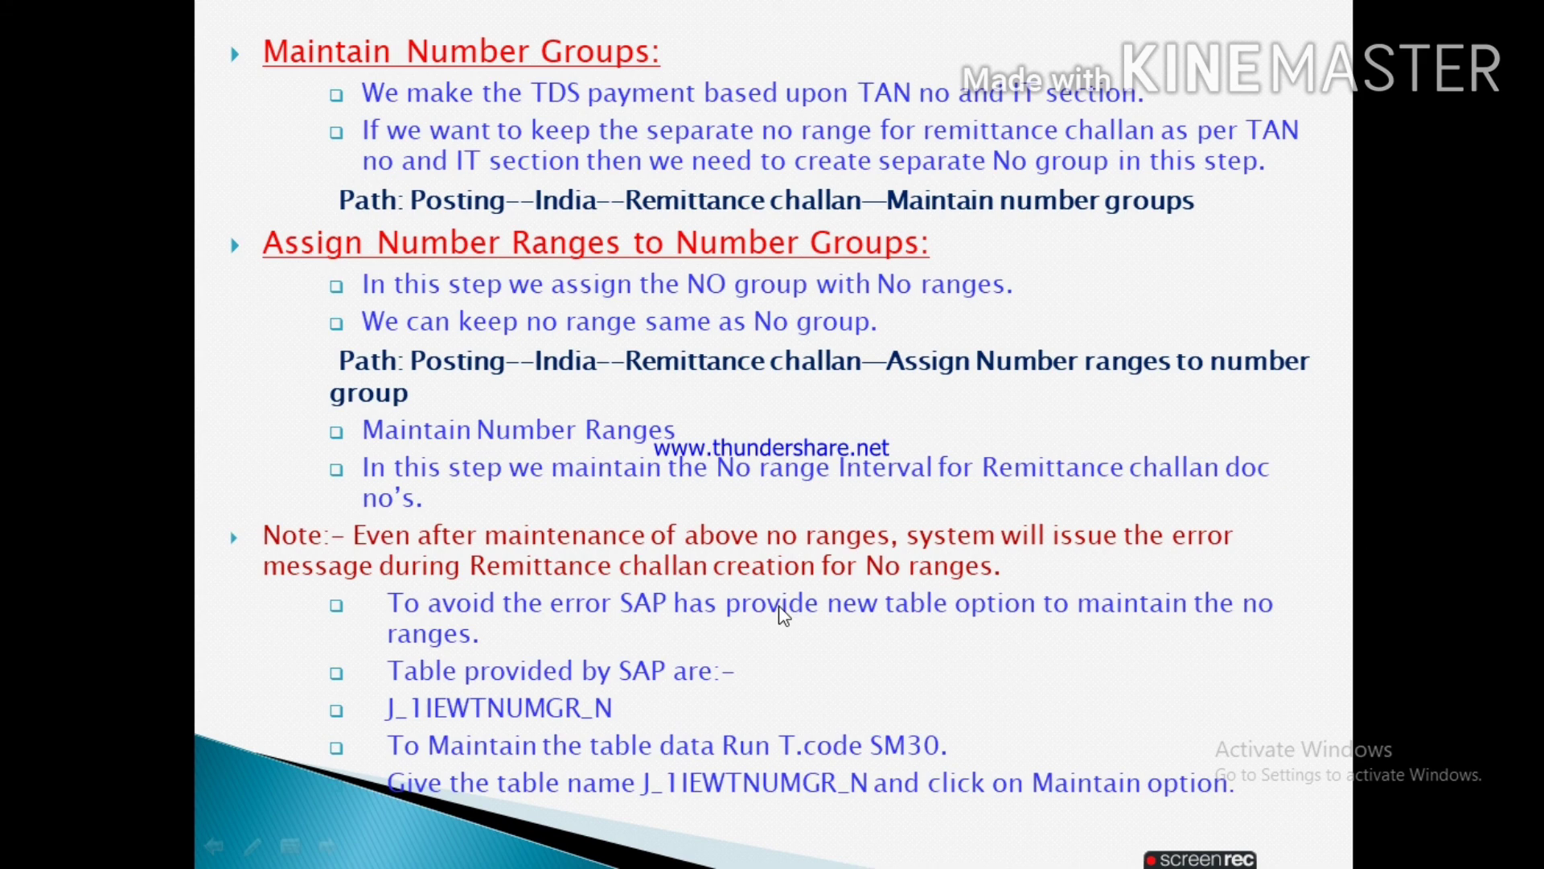
pyautogui.hotkey('alt', 'Tab')
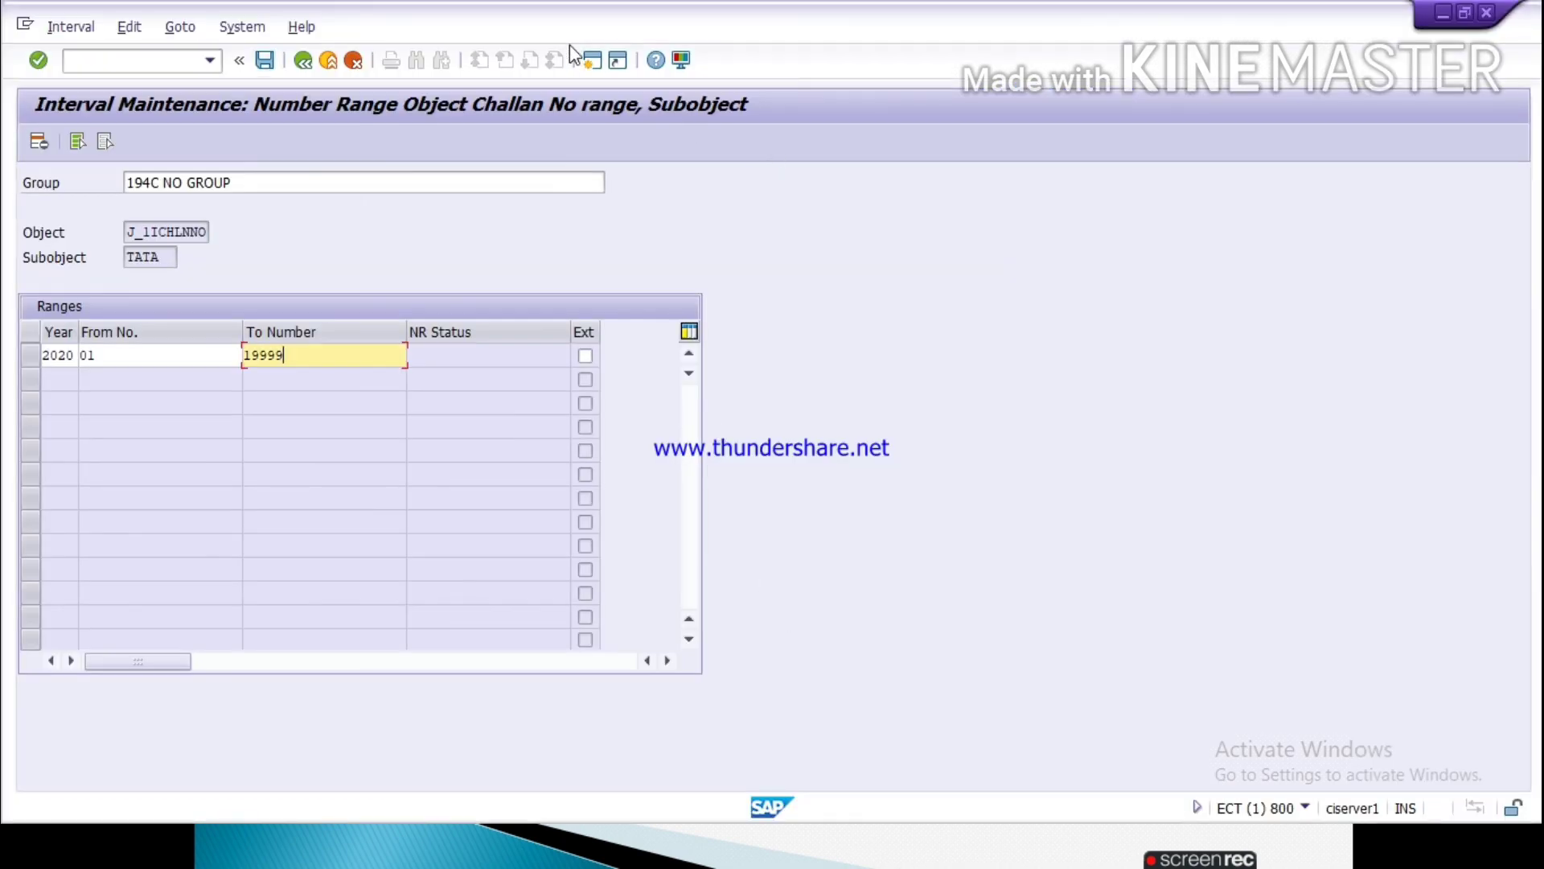
pyautogui.click(590, 63)
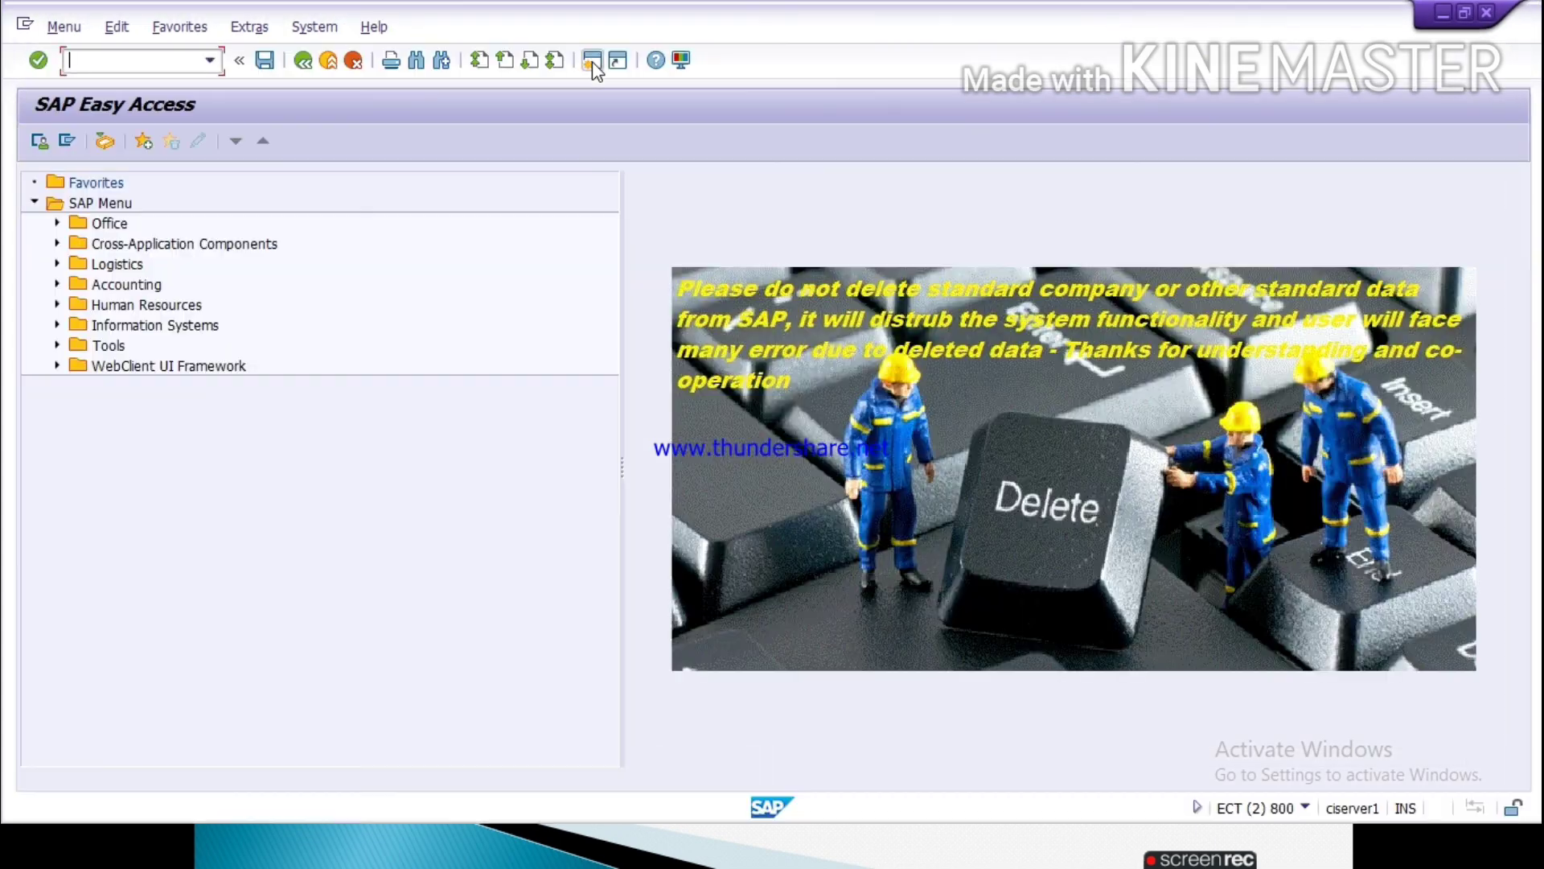
pyautogui.write('SM30')
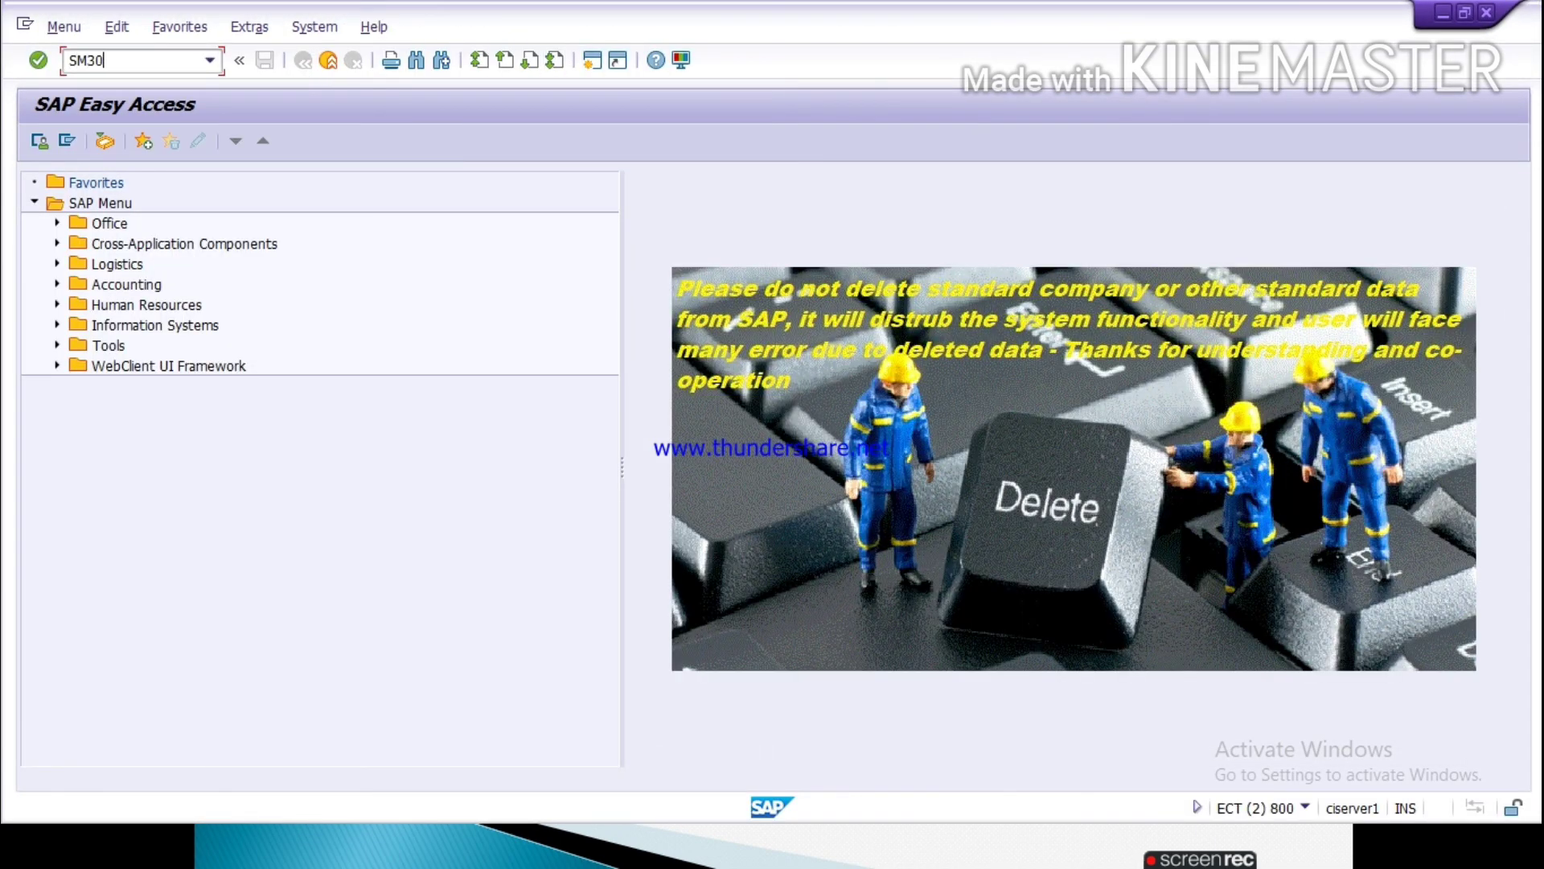
pyautogui.press('Return')
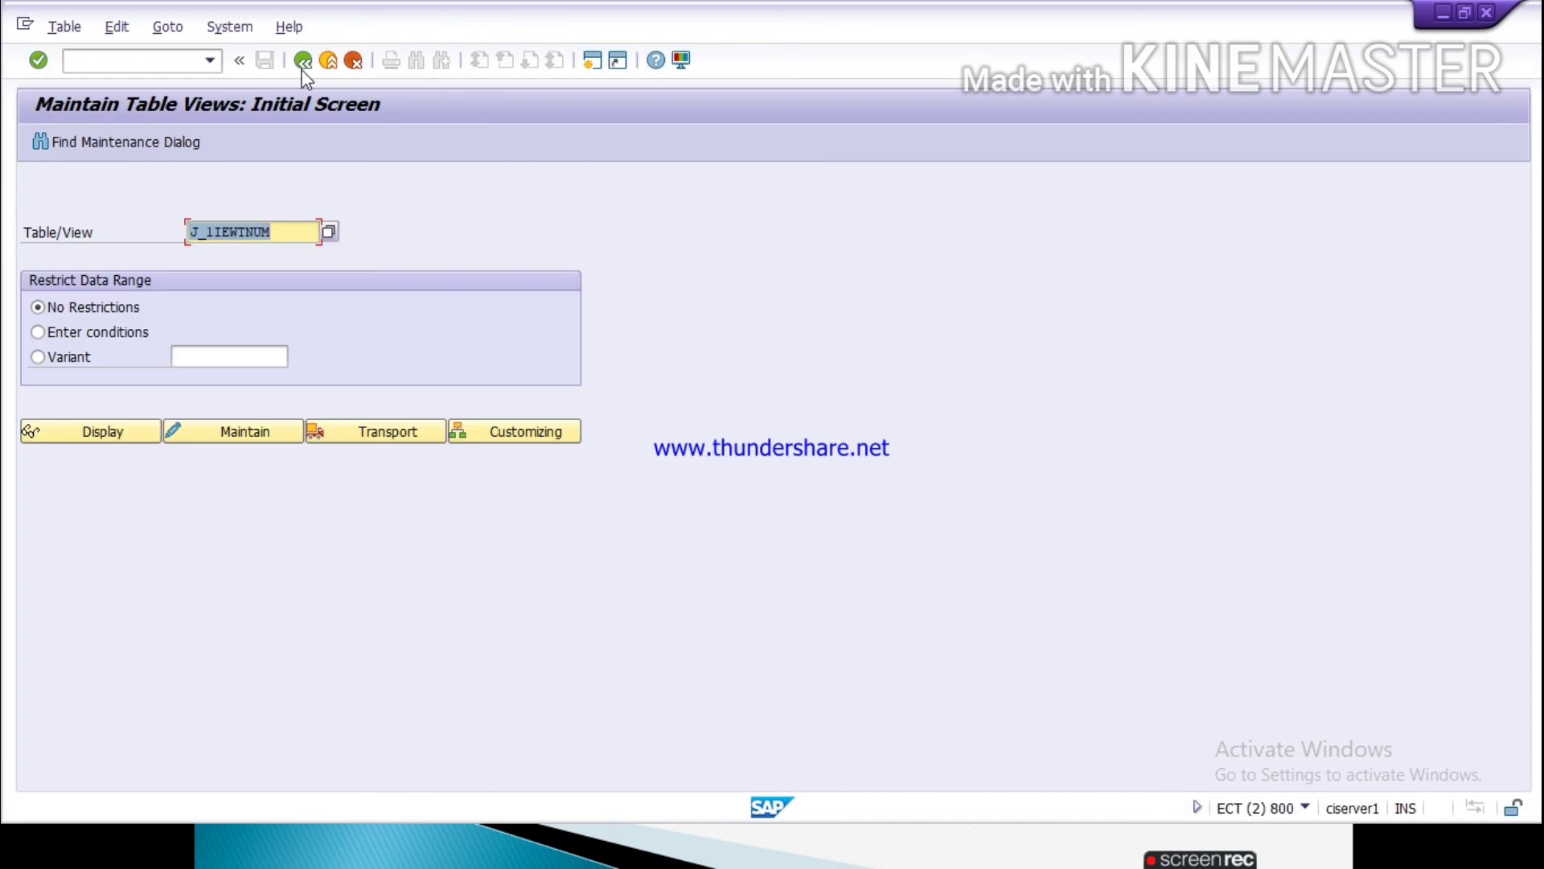
# Step: Open table J_1IEWTNUMGR_N for maintenance
pyautogui.click(274, 231)
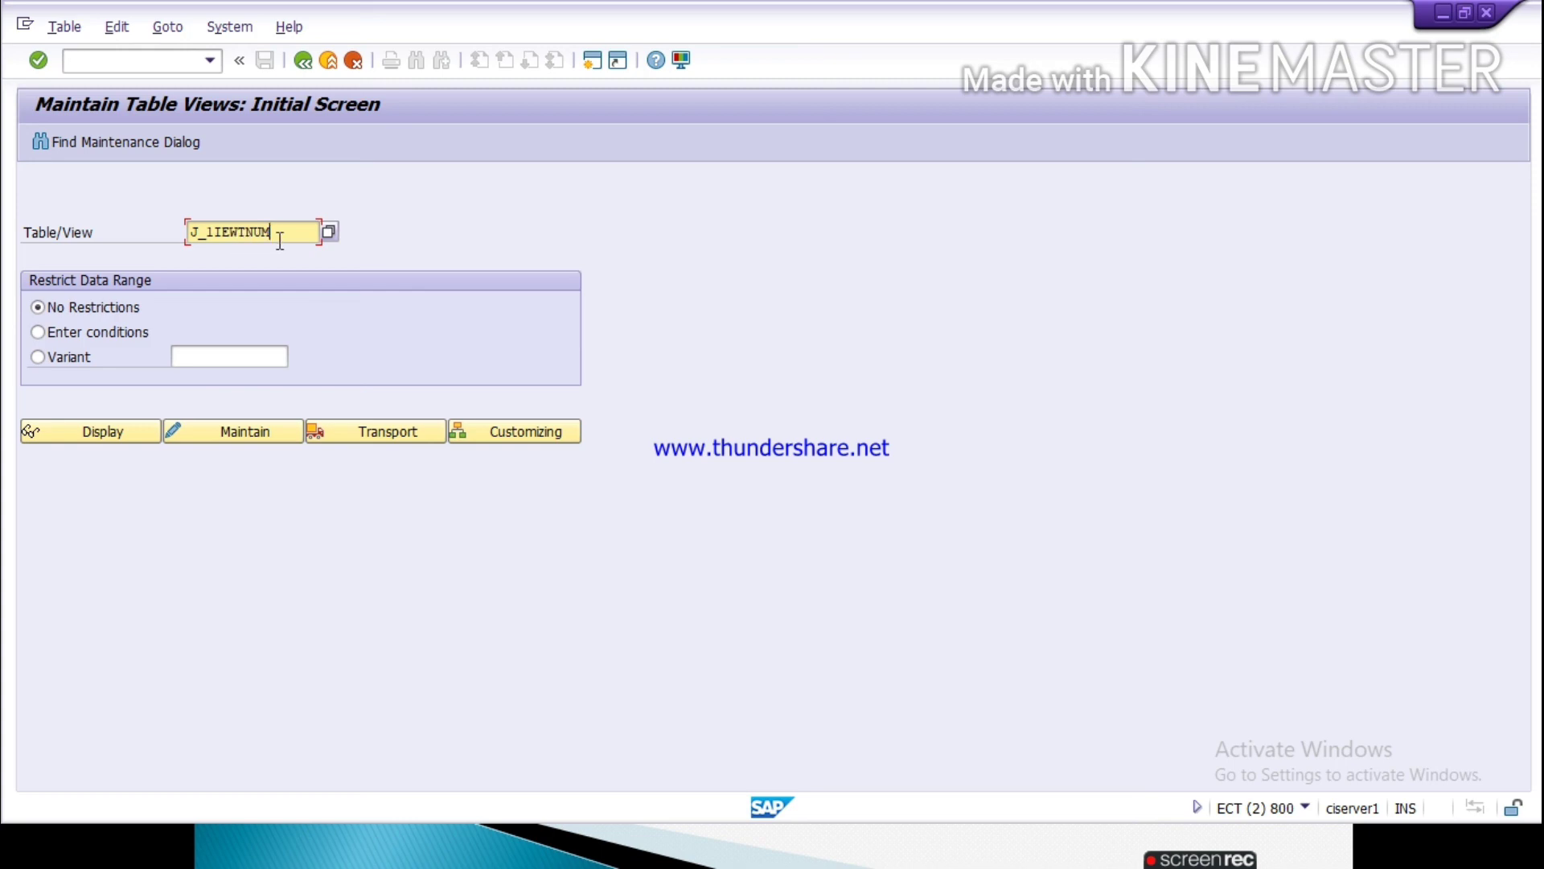
pyautogui.write('G')
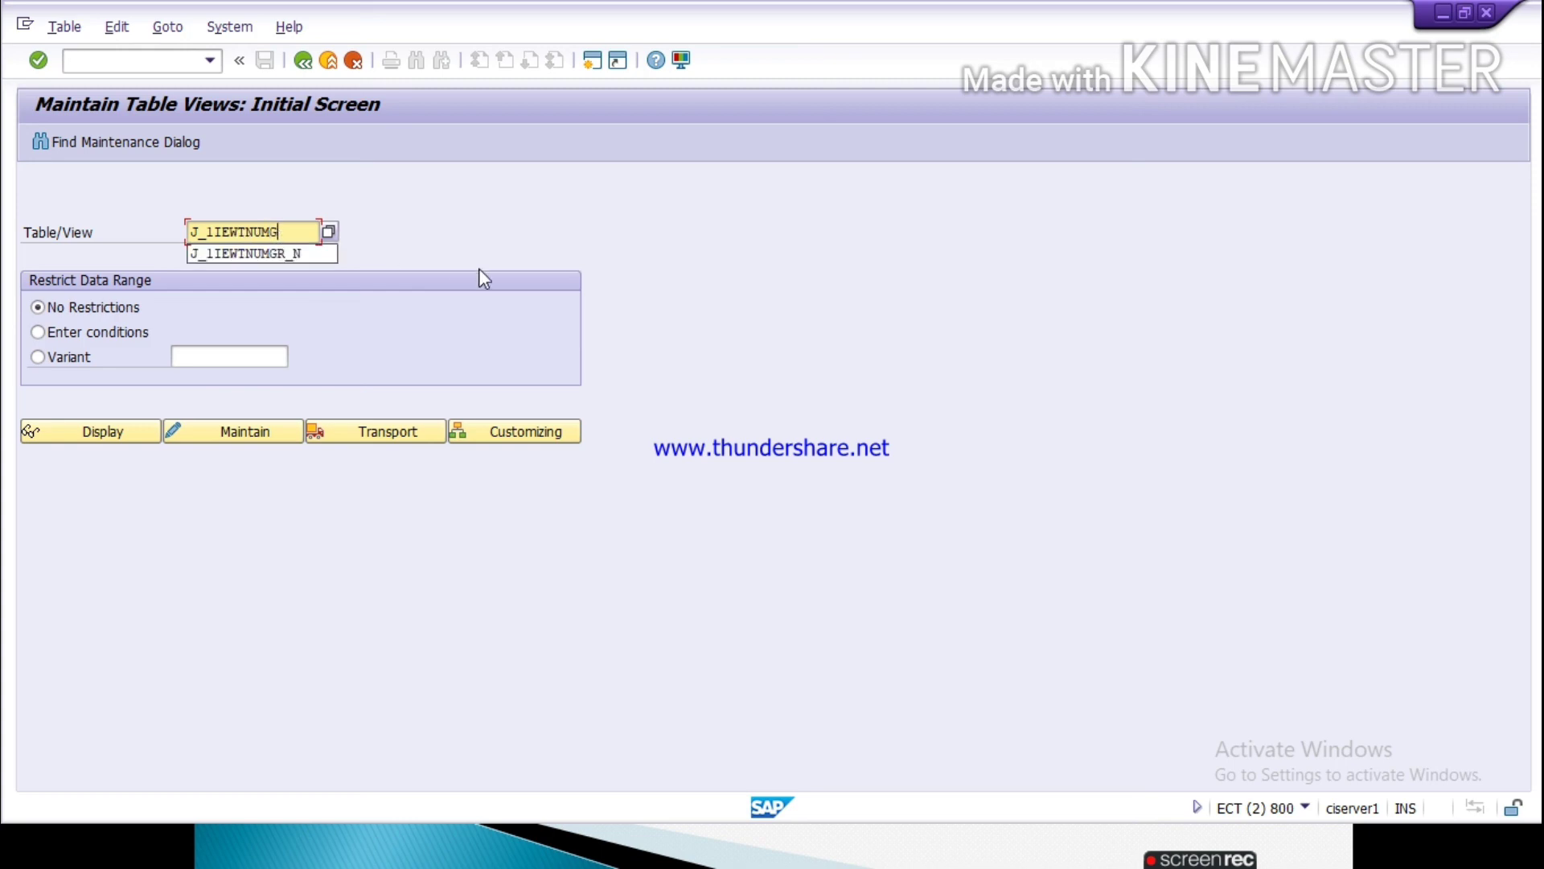
pyautogui.click(314, 253)
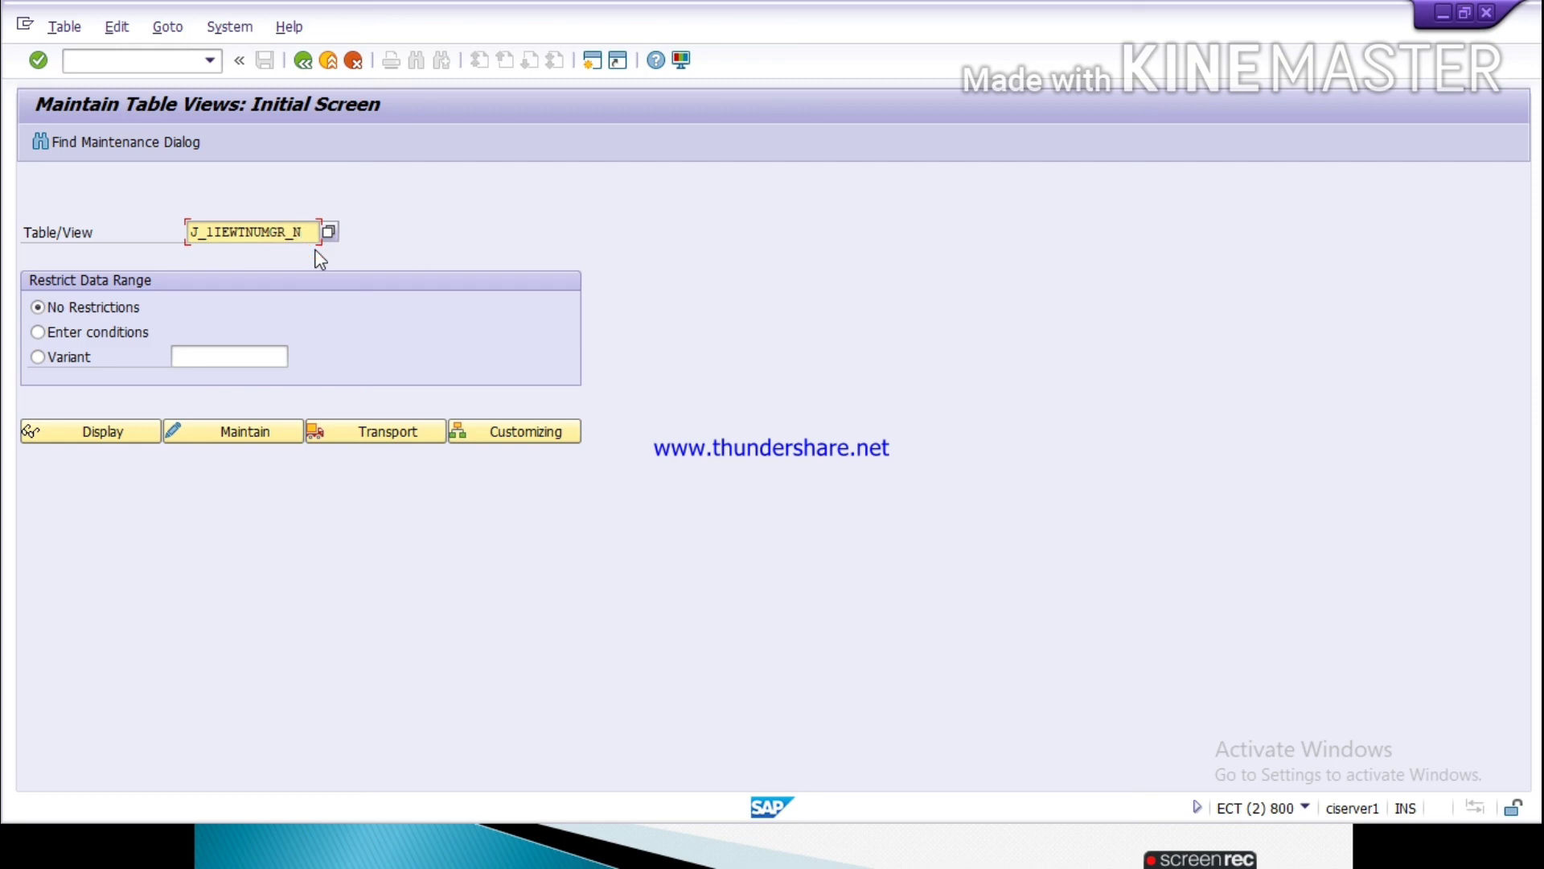
pyautogui.click(238, 431)
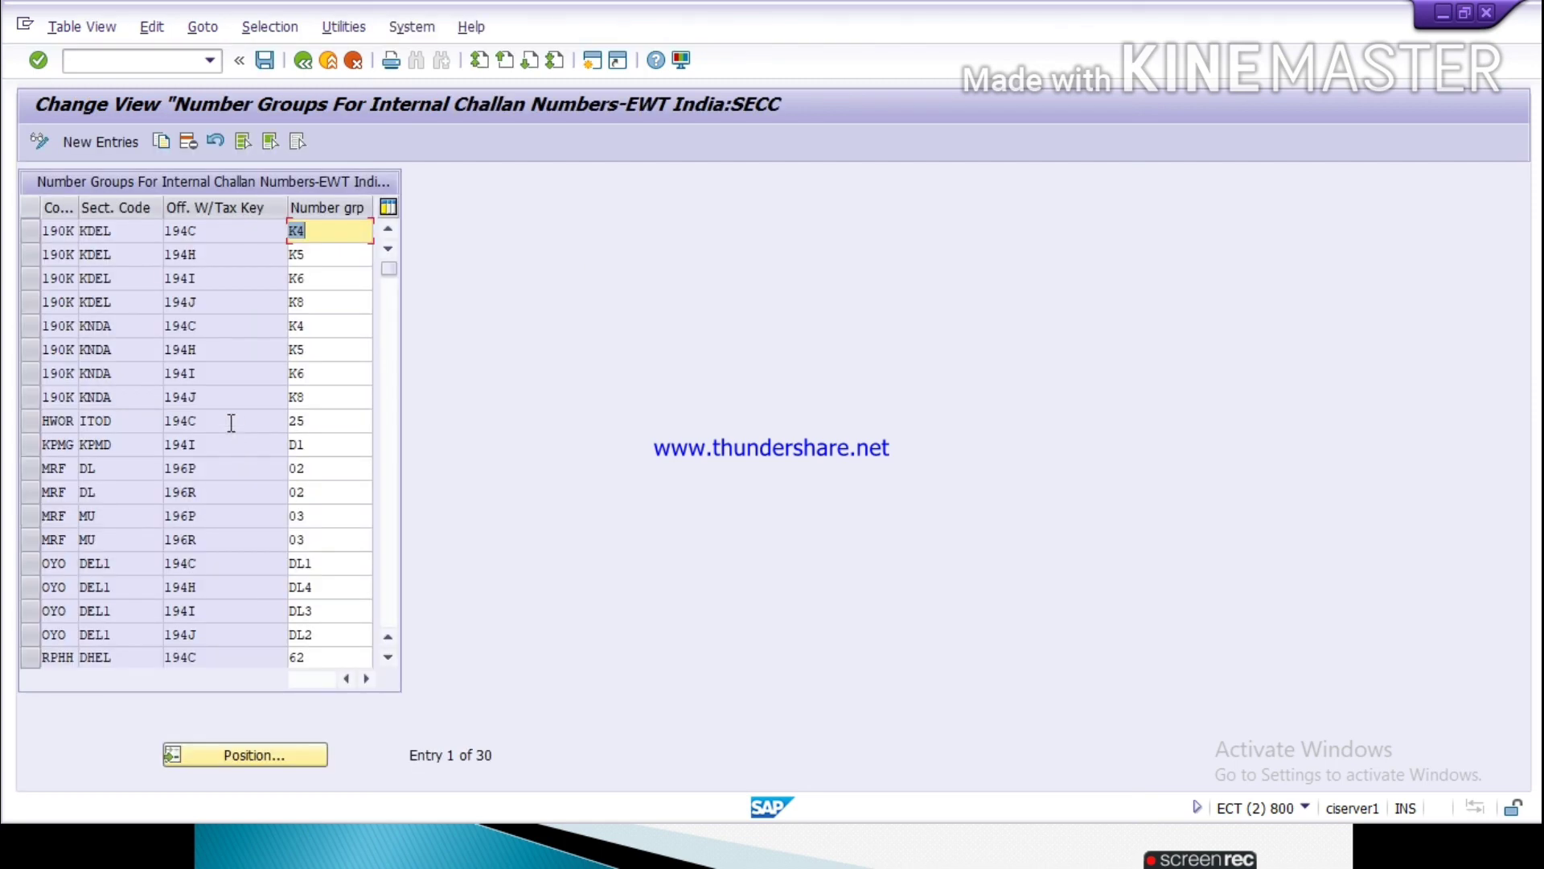
# Step: Start a new number group entry for company code TATA with section code TADL
pyautogui.click(119, 143)
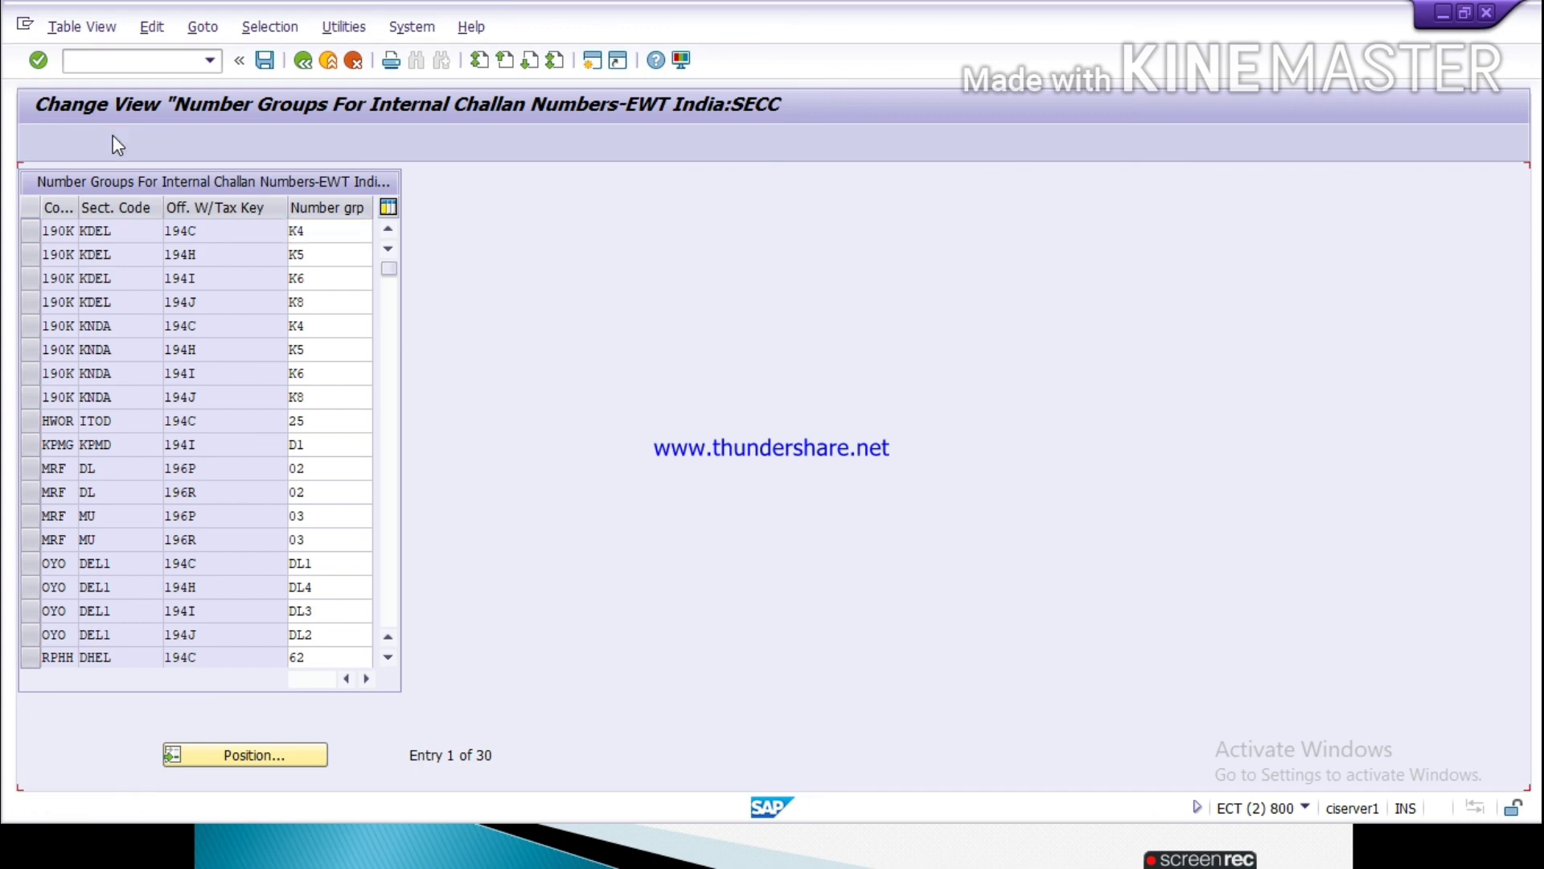
pyautogui.write('TATA')
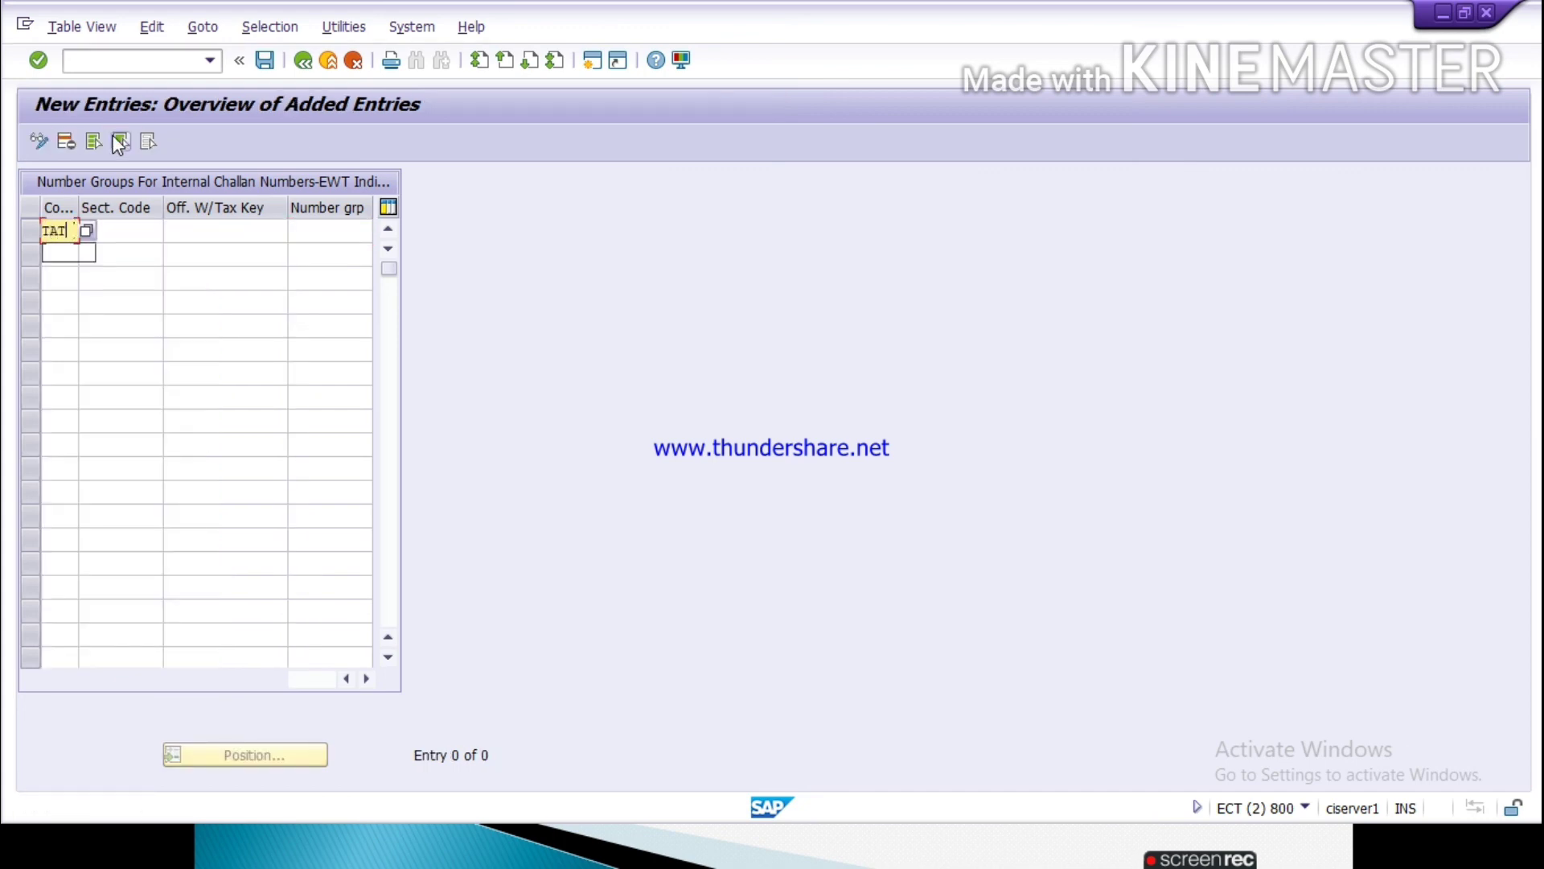
pyautogui.click(121, 229)
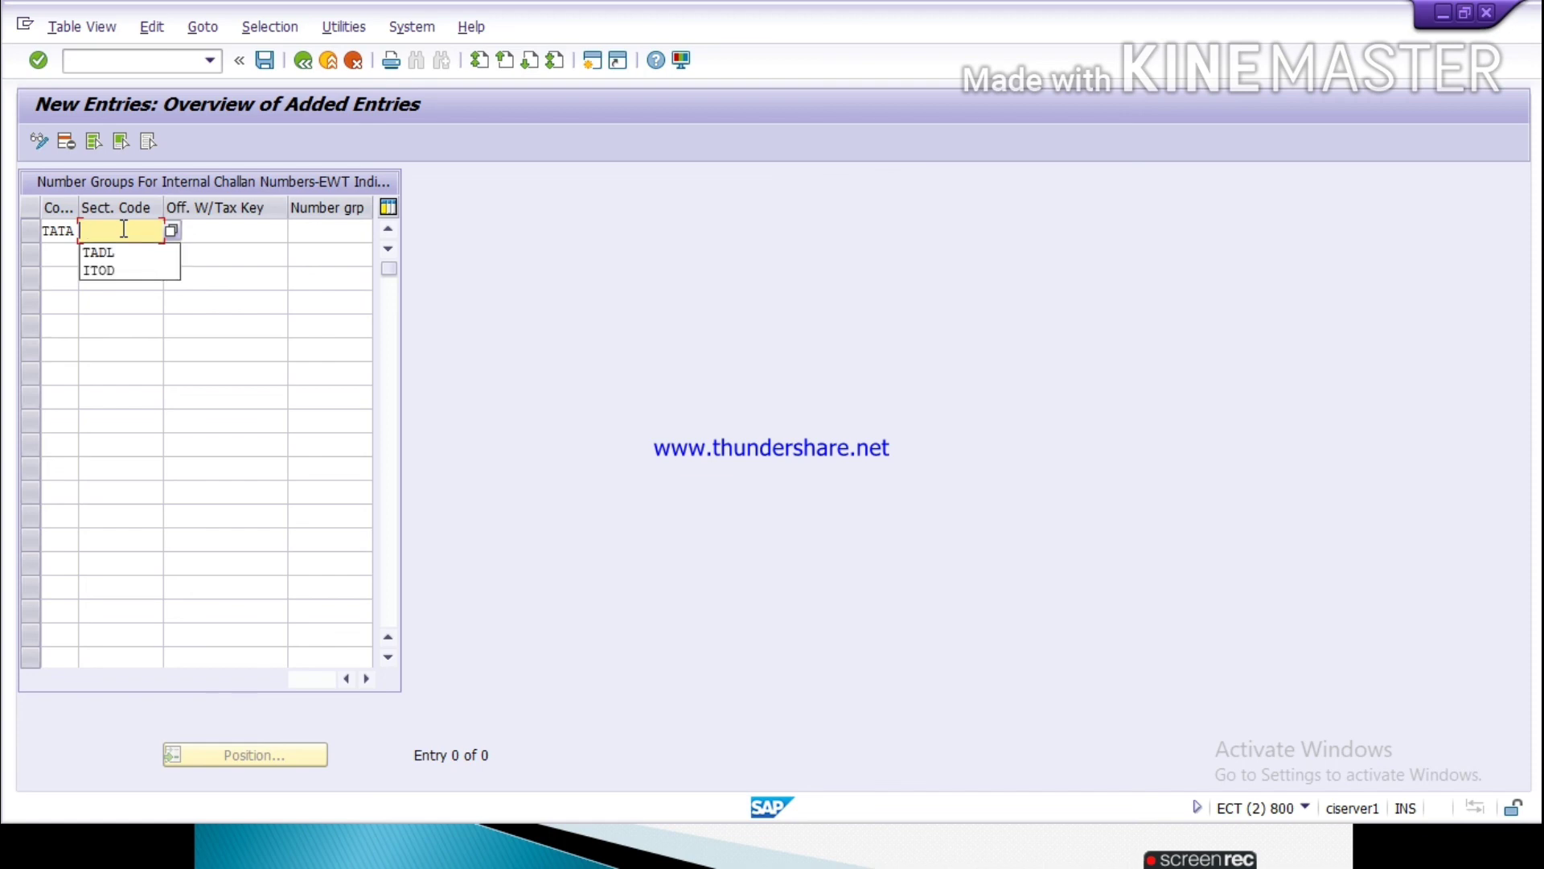
pyautogui.write('TA')
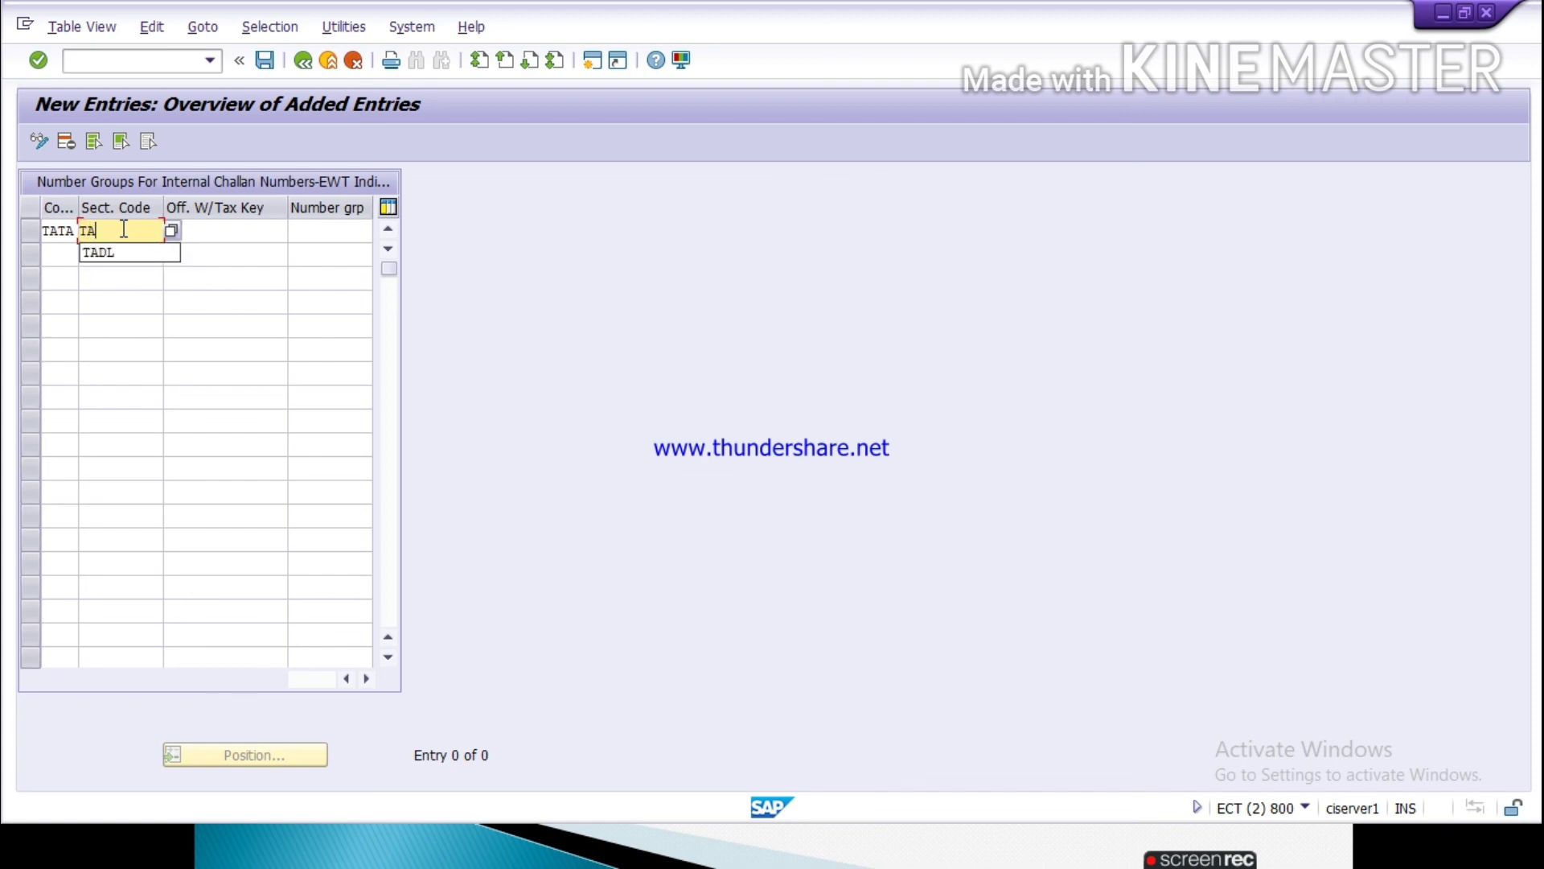
pyautogui.write('DL')
# Step: Assign official withholding tax key 194C and number group 30 to the TATA entry and try to save it
pyautogui.press('Tab')
pyautogui.write('1')
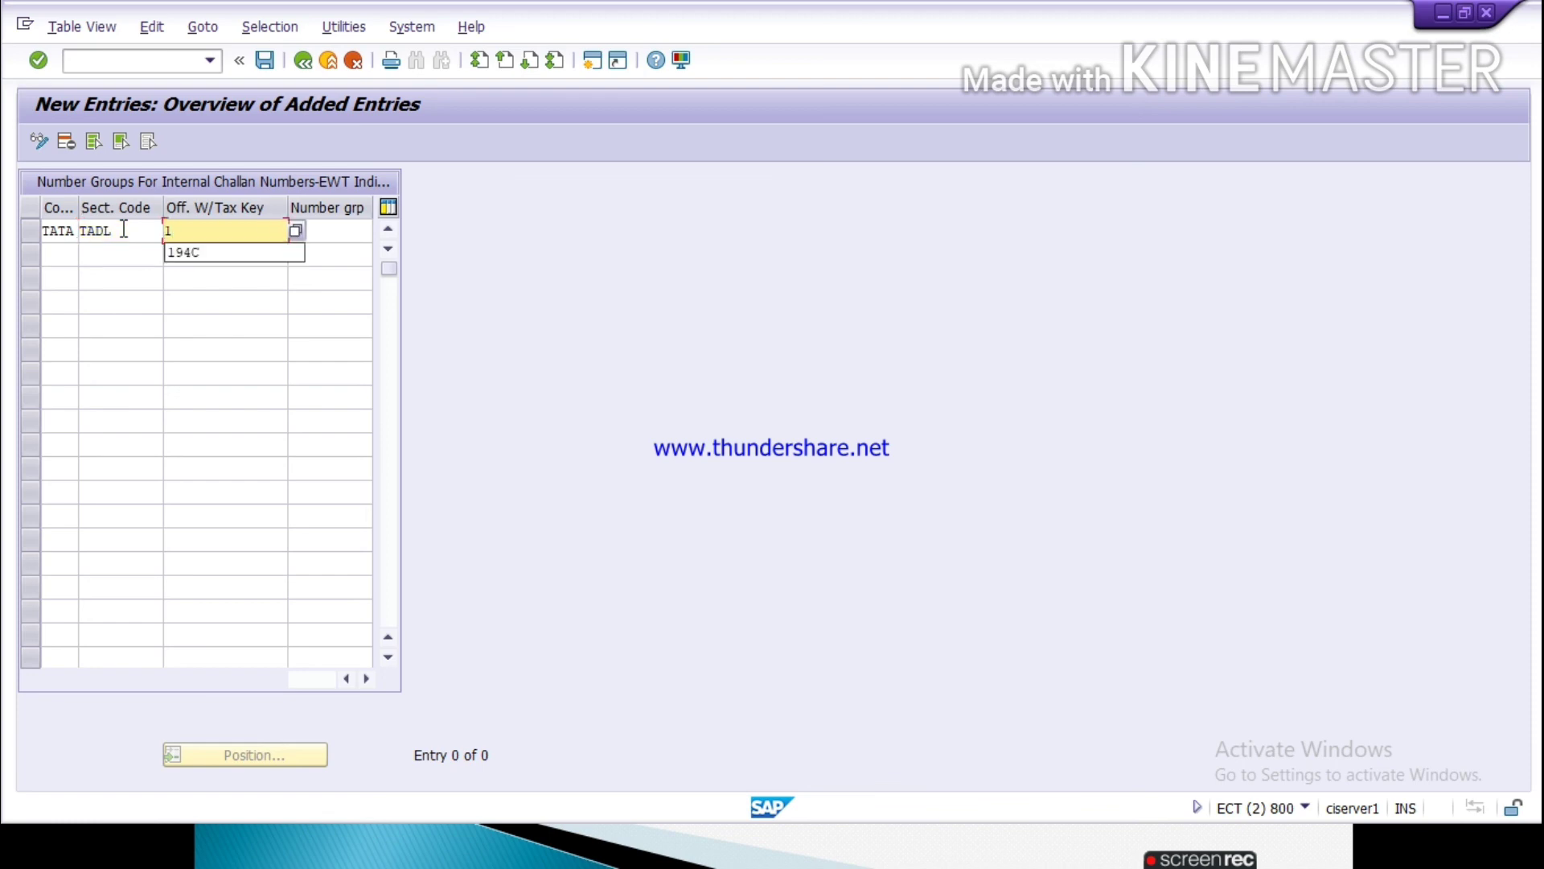
pyautogui.press('Down')
pyautogui.press('Return')
pyautogui.press('Tab')
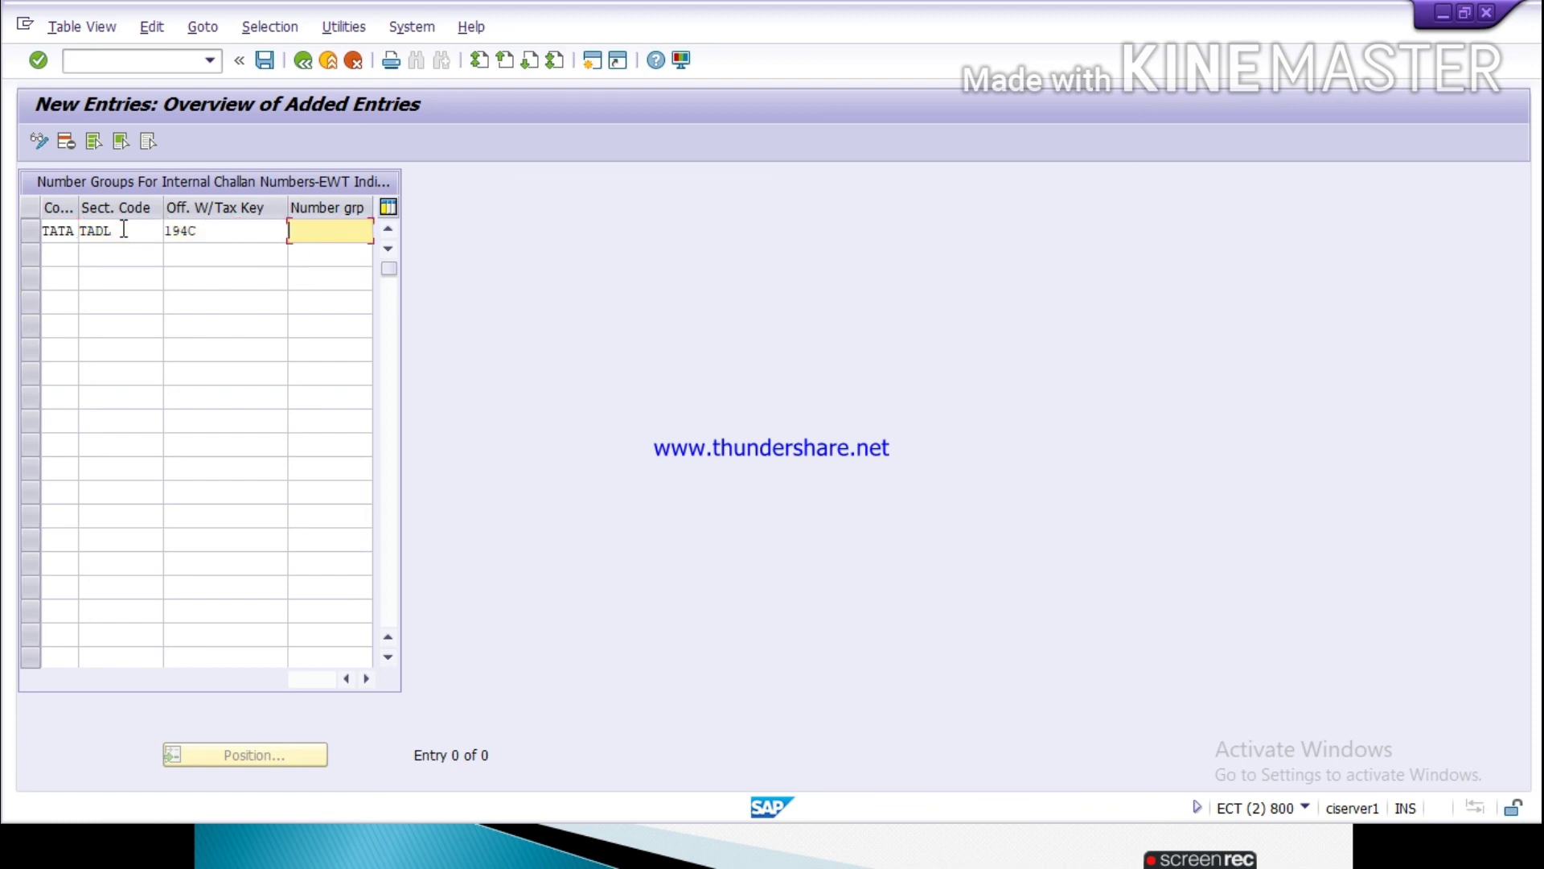
pyautogui.write('30')
pyautogui.click(265, 62)
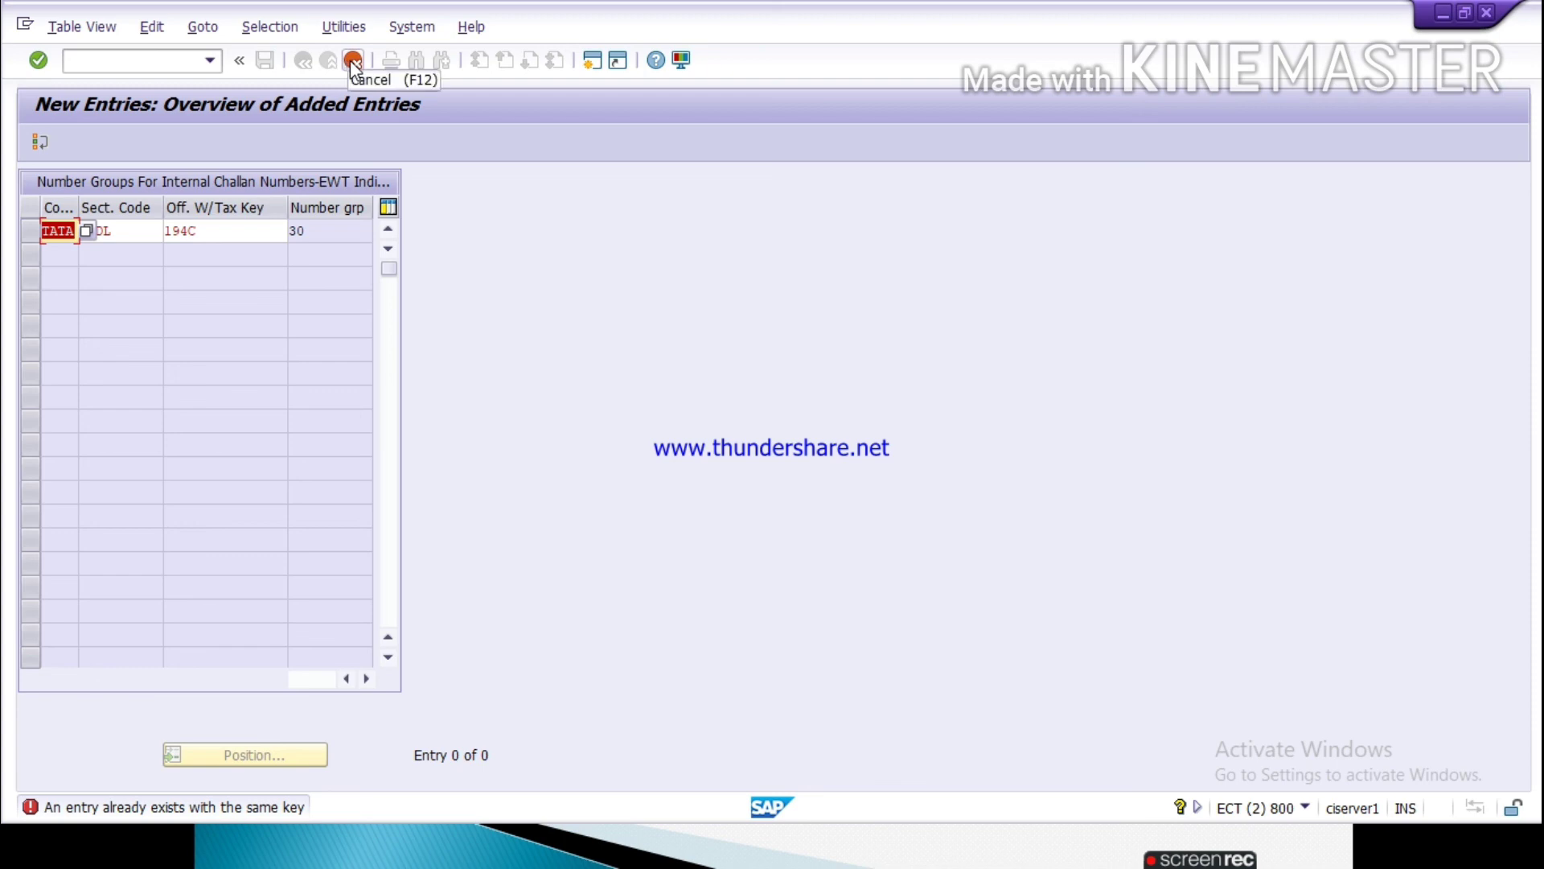
# Step: Switch to the PowerPoint slide show with the remittance challan number range notes
pyautogui.hotkey('alt', 'Tab')
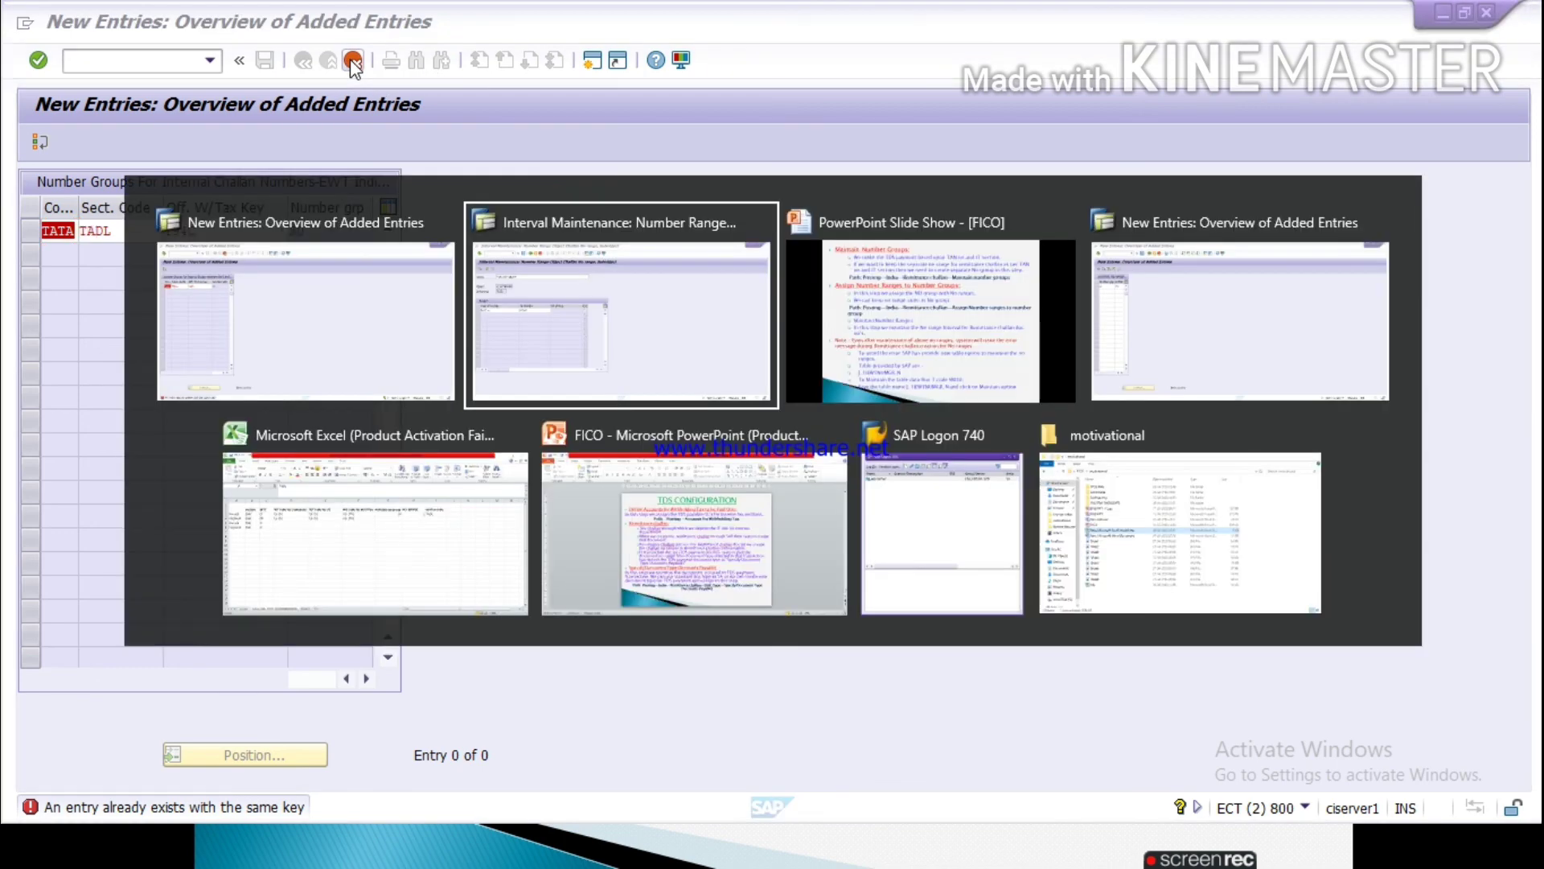
pyautogui.hotkey('alt', 'Tab')
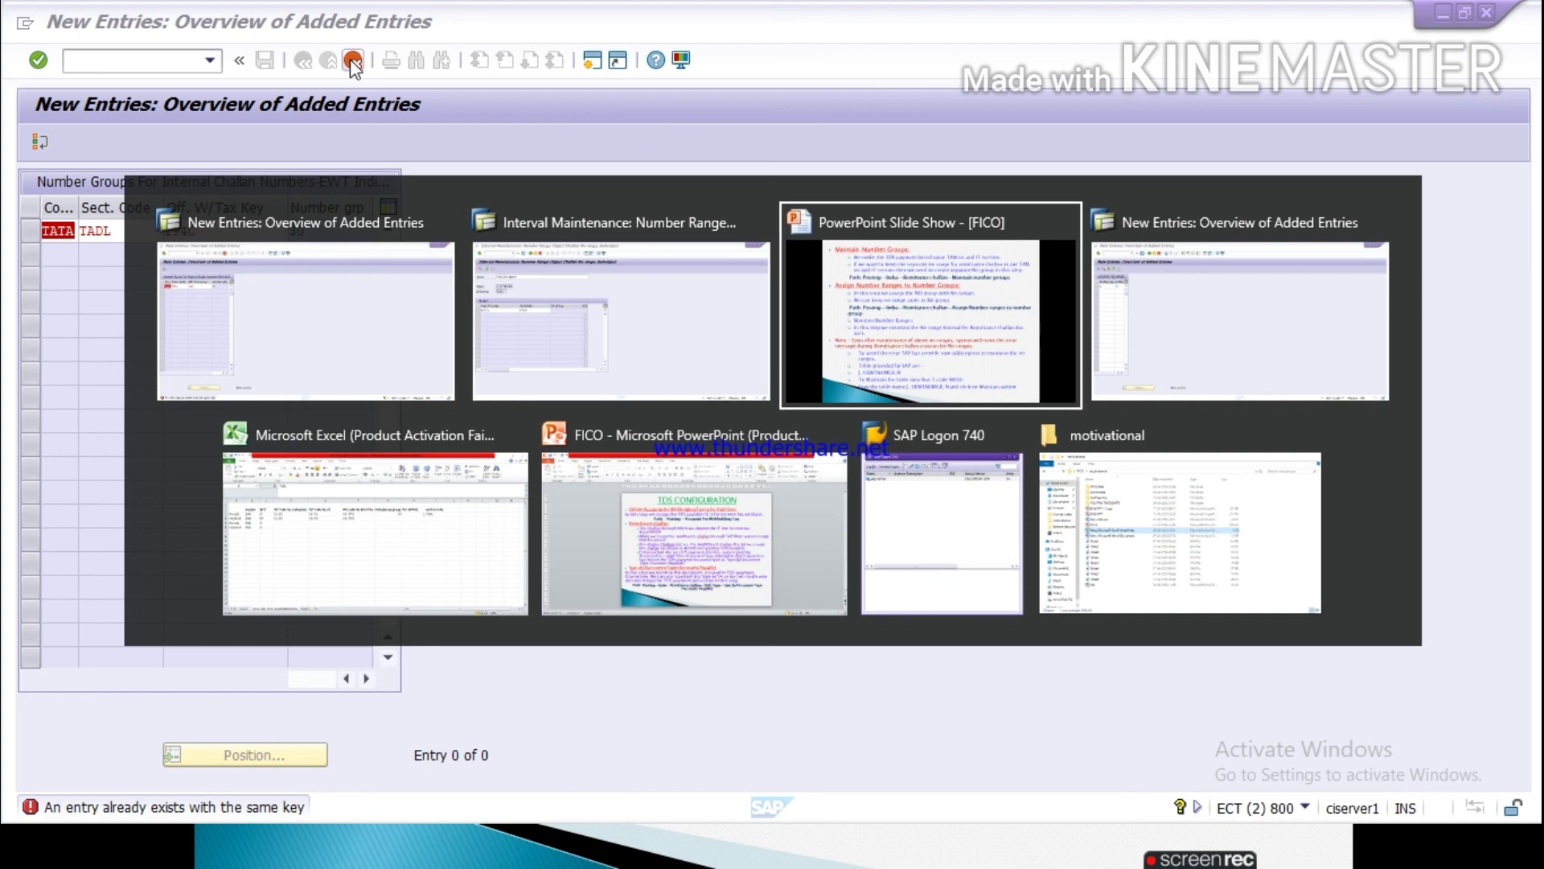